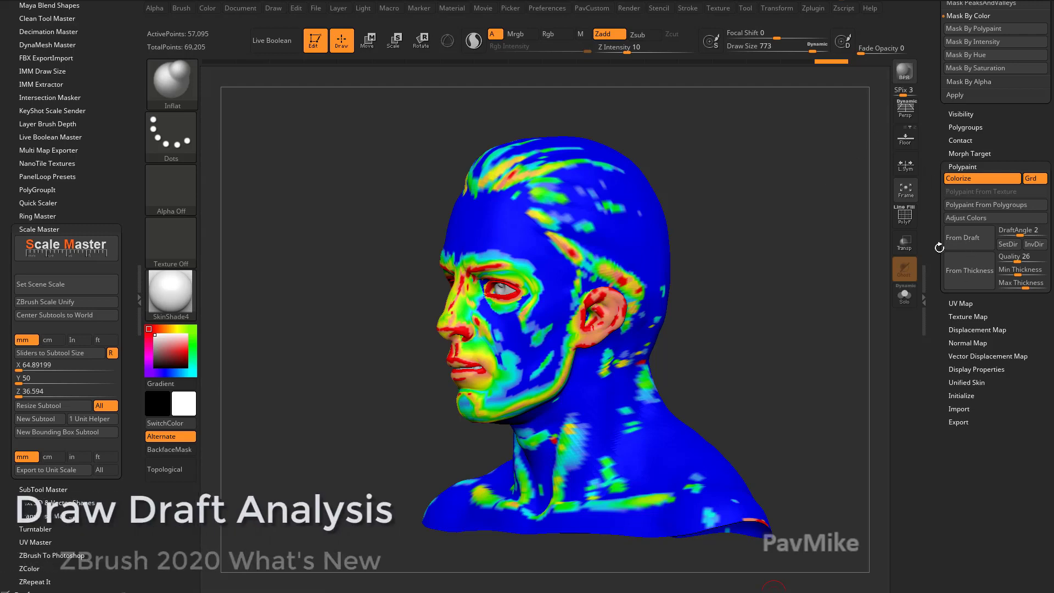
Switch to the CrazyHeadWrestler tool and frame the head in a side profile view.
drag(937, 248, 928, 445)
click(1019, 192)
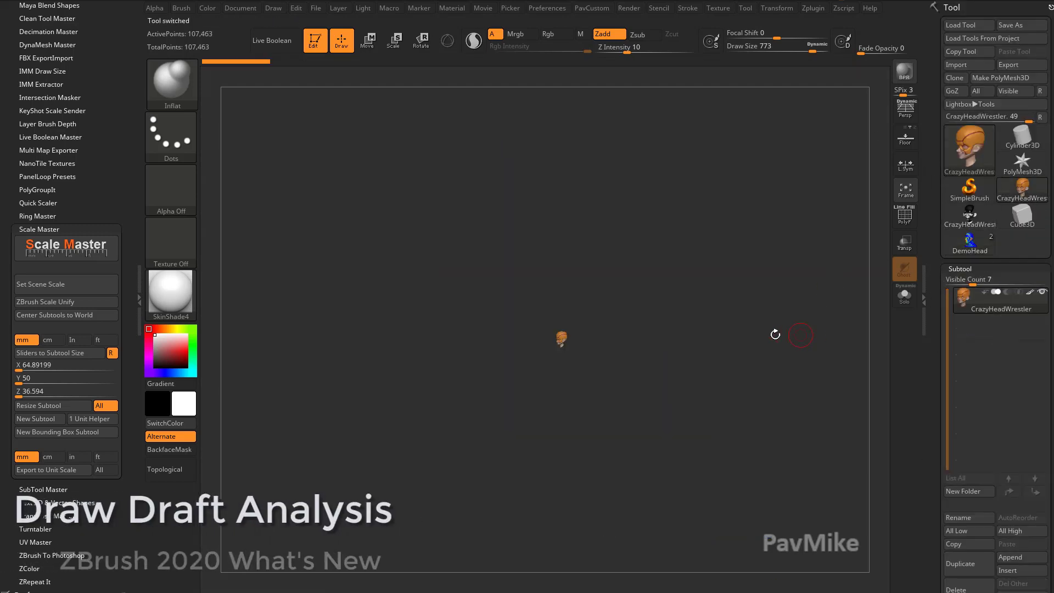
key(f)
drag(793, 329, 650, 351)
drag(686, 300, 547, 289)
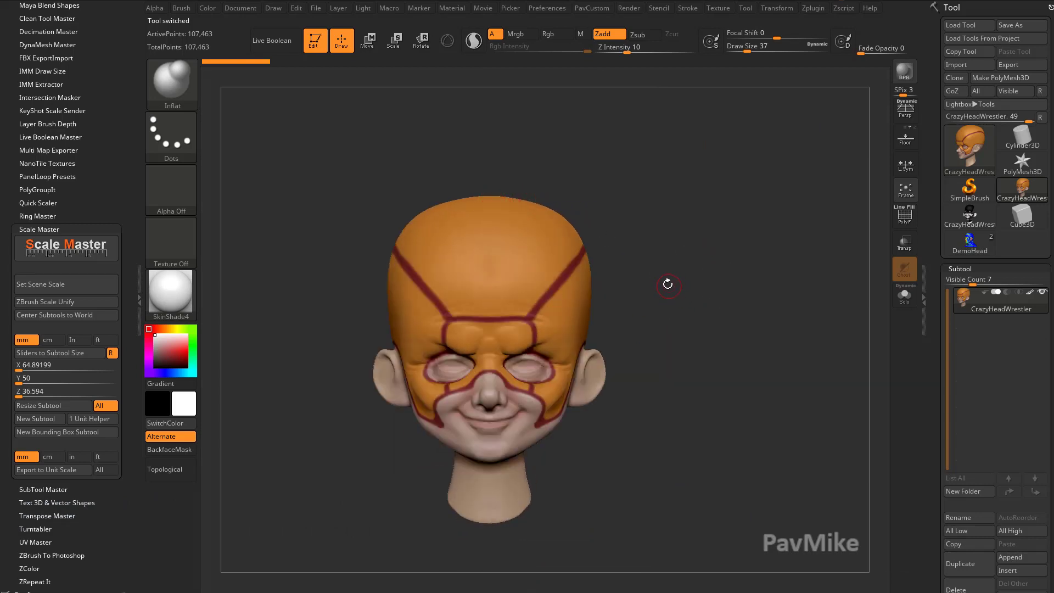
drag(667, 283, 745, 307)
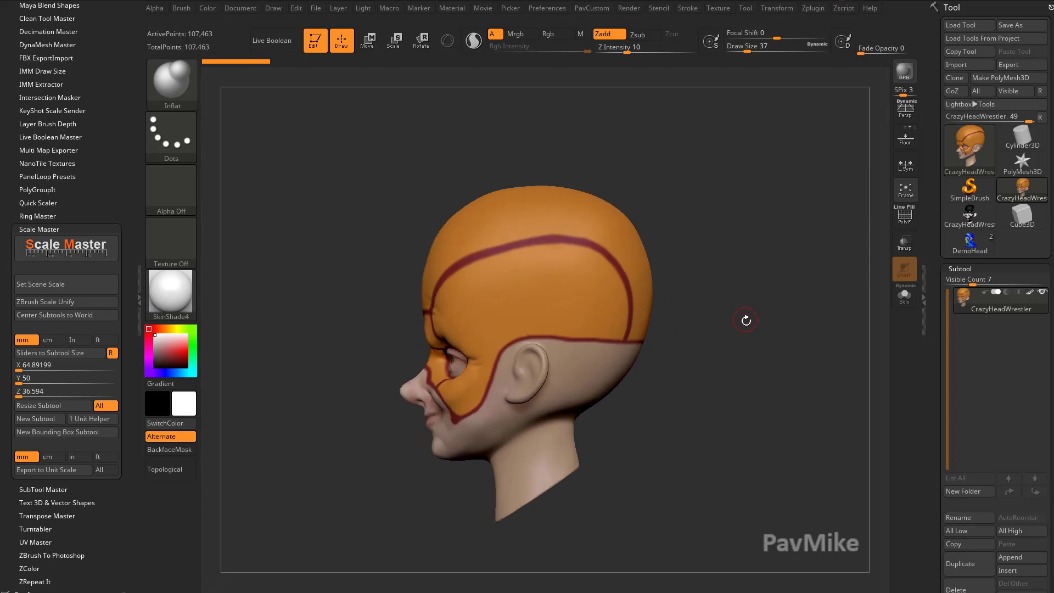
Set the draft direction from the side profile view and generate the head's polypaint from the draft analysis.
drag(935, 313, 937, 201)
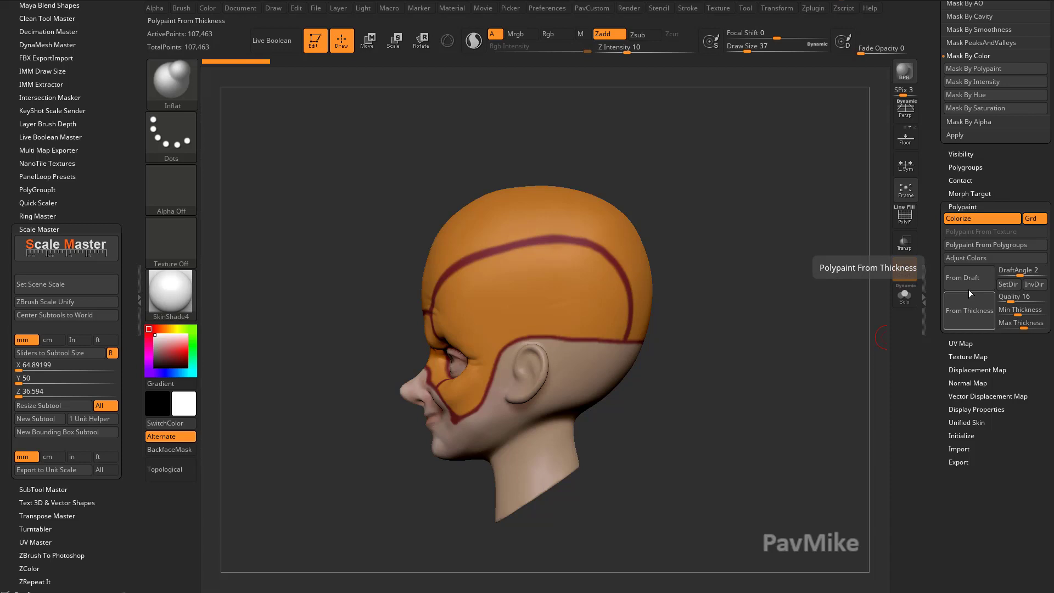
click(1008, 284)
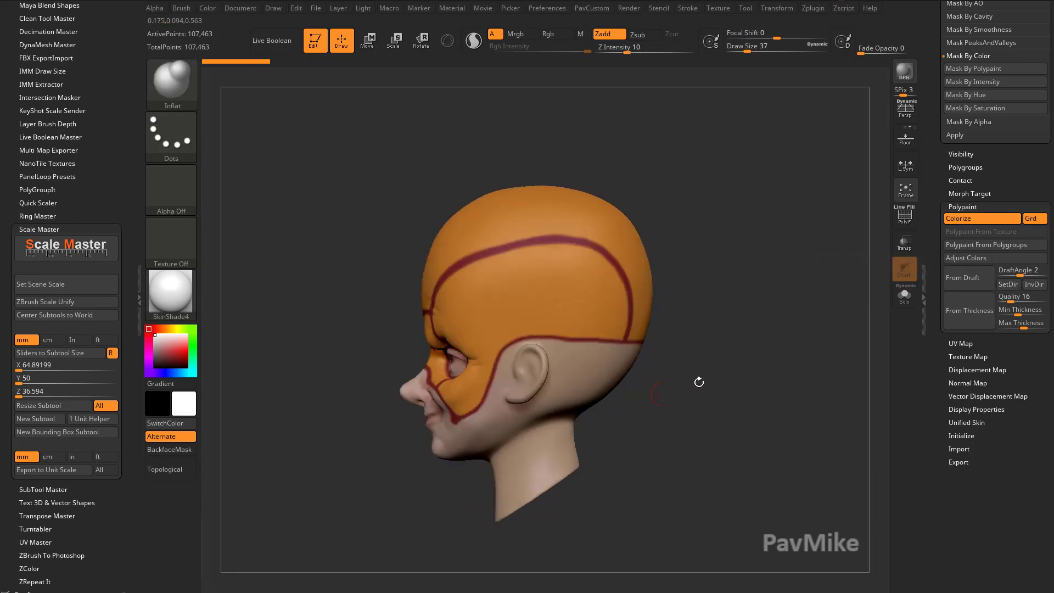
alt+drag(757, 367, 808, 362)
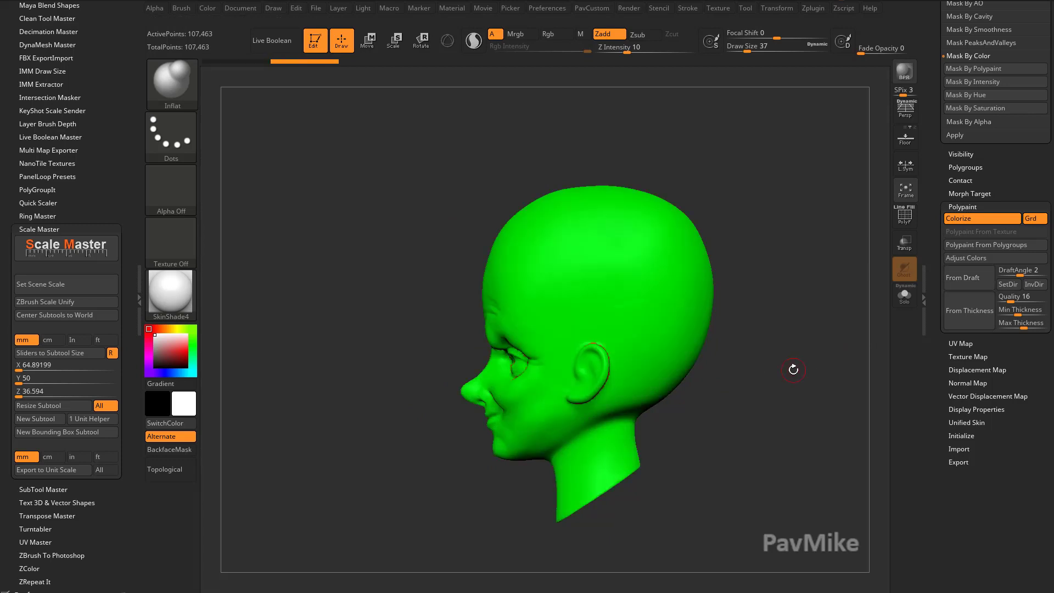
Set up the Clay brush with a draw size of 46 and Rgb off, undoing the test stroke behind the ear.
drag(782, 360, 406, 558)
mouse_move(434, 444)
mouse_down()
mouse_move(449, 449)
mouse_move(465, 433)
mouse_move(423, 410)
mouse_move(463, 450)
mouse_move(450, 445)
mouse_up()
mouse_move(450, 446)
ctrl+right_down()
mouse_move(450, 463)
mouse_move(471, 430)
mouse_move(453, 465)
ctrl+right_up()
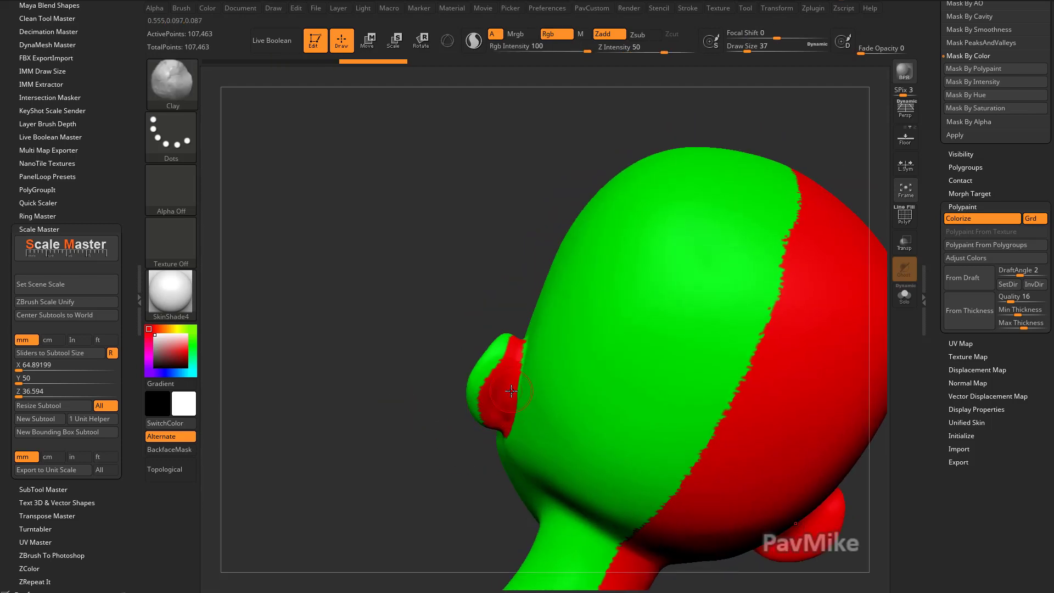
key(s)
mouse_move(512, 369)
mouse_down()
mouse_move(503, 384)
mouse_move(509, 367)
mouse_up()
key(ctrl+z)
click(548, 34)
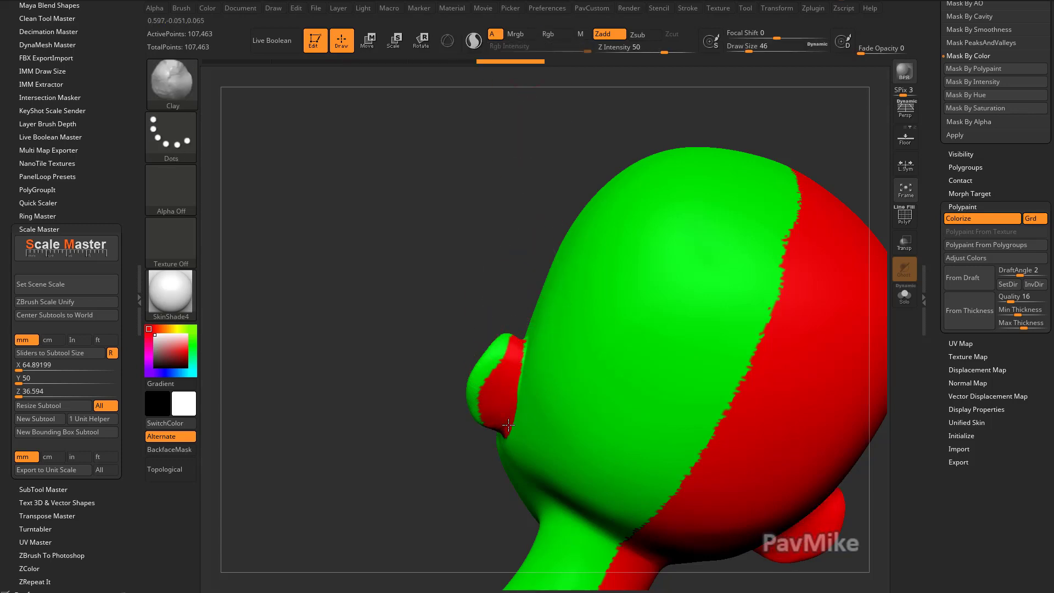
Build up the undercut behind the ear with Clay strokes, regenerating the polypaint from draft after each pass.
click(979, 310)
click(969, 278)
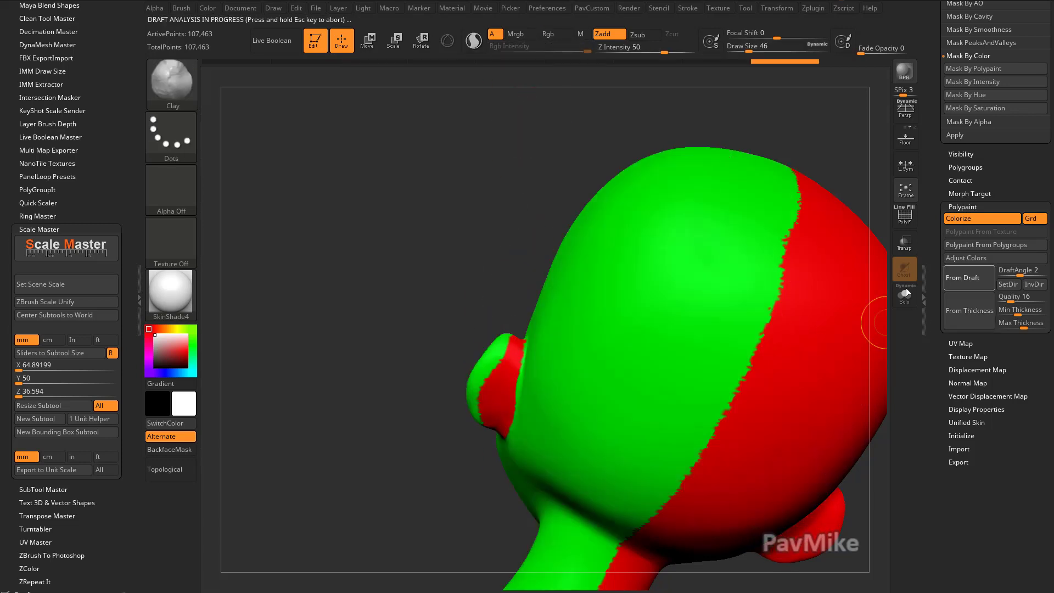
drag(430, 463, 511, 378)
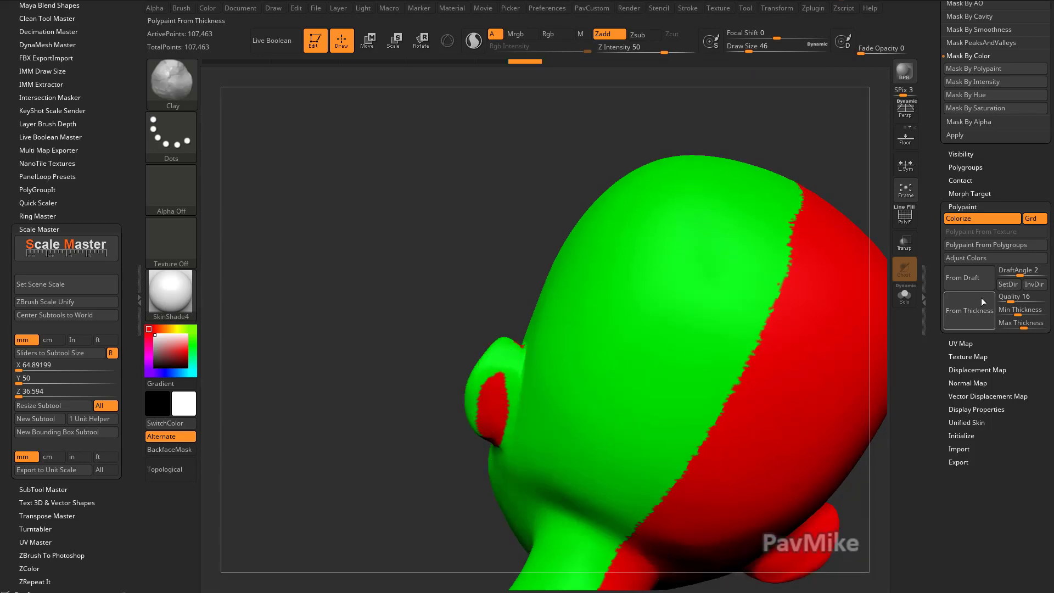
drag(454, 429, 566, 422)
drag(785, 413, 940, 329)
click(963, 281)
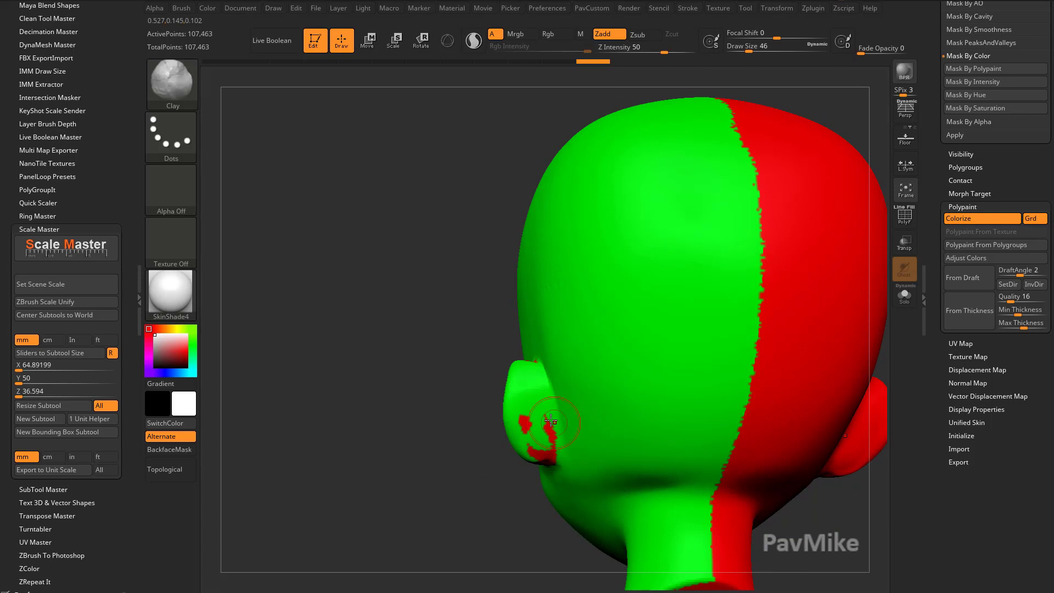
drag(478, 485, 499, 434)
click(955, 284)
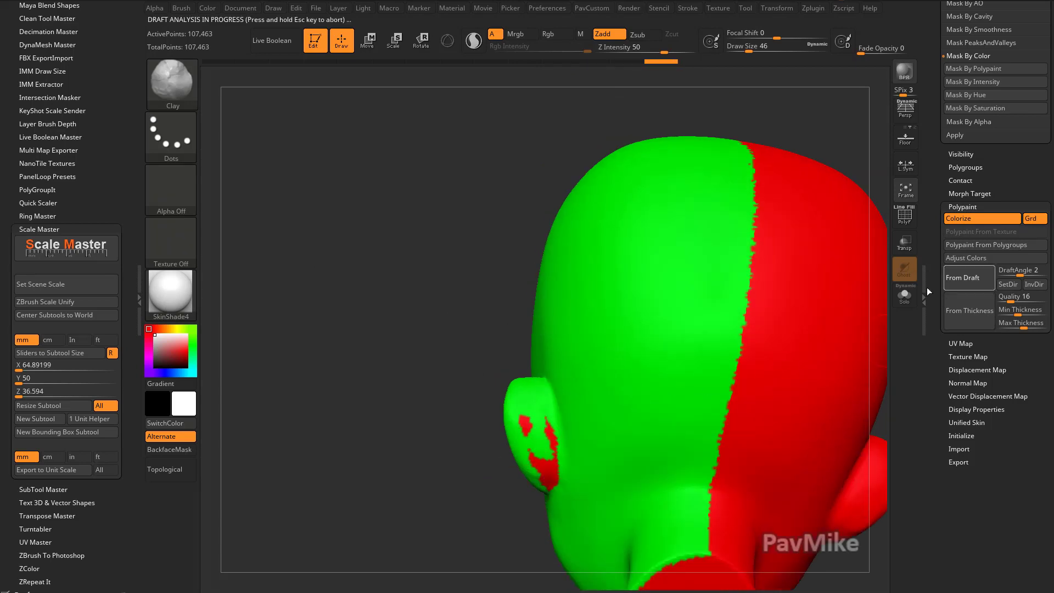
drag(431, 495, 453, 503)
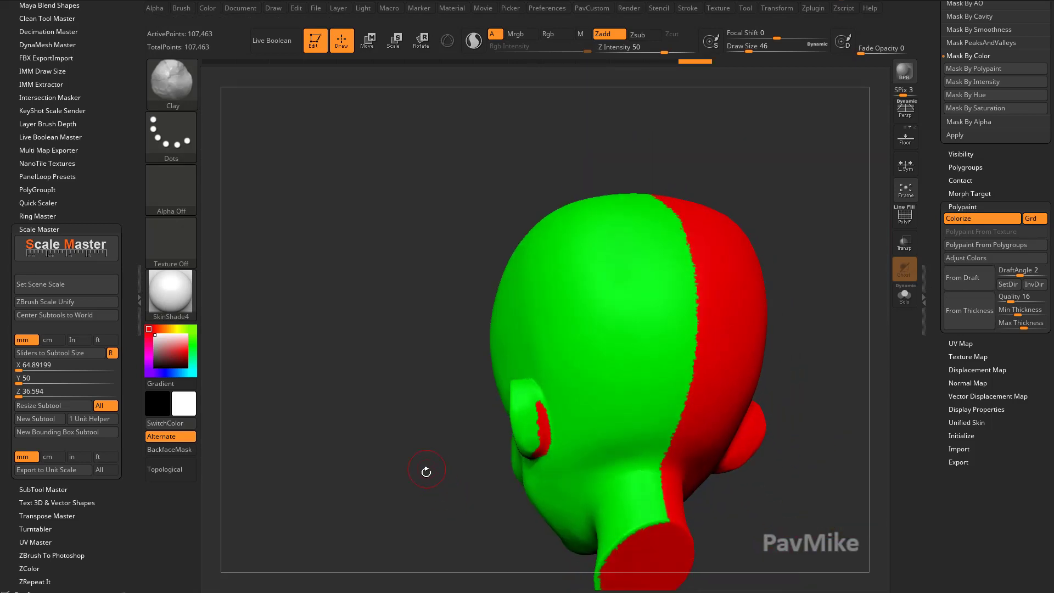
drag(856, 343, 809, 374)
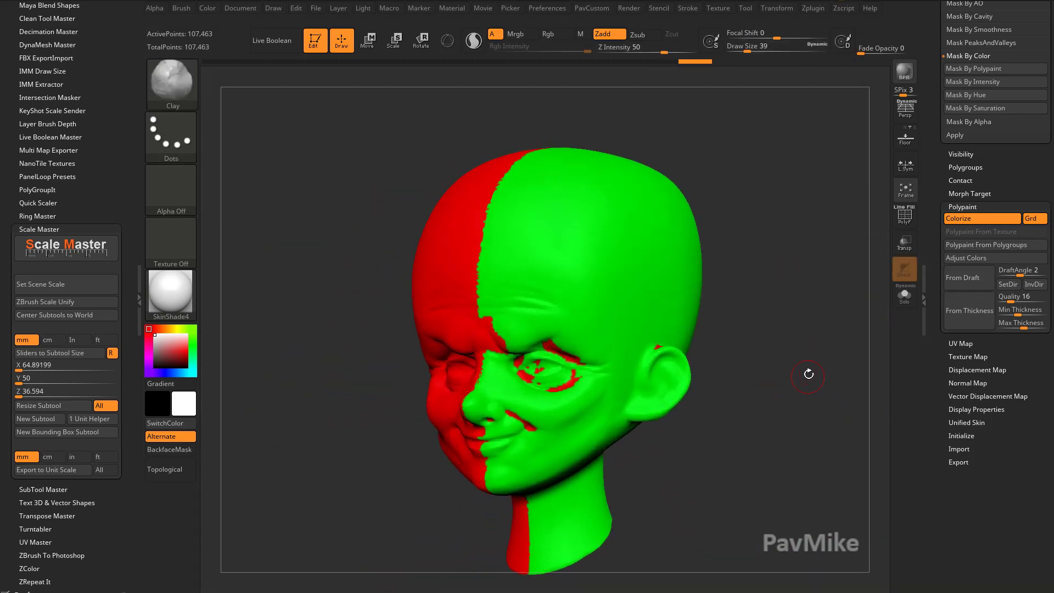
Dock the Transform palette in the side tray and bring its display options into view.
click(778, 9)
drag(627, 75, 88, 59)
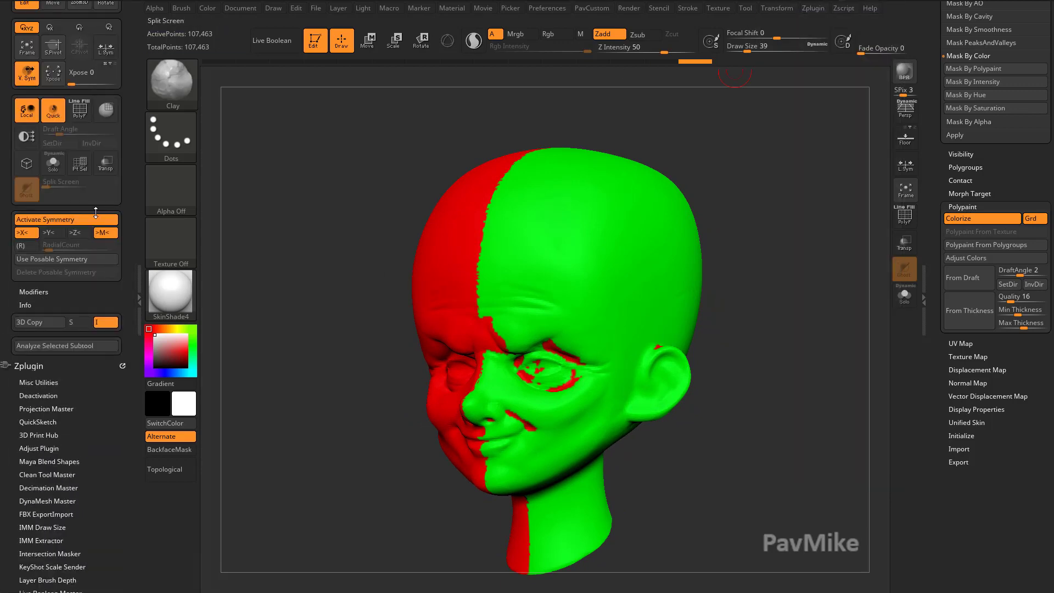
drag(95, 210, 114, 306)
key(comma)
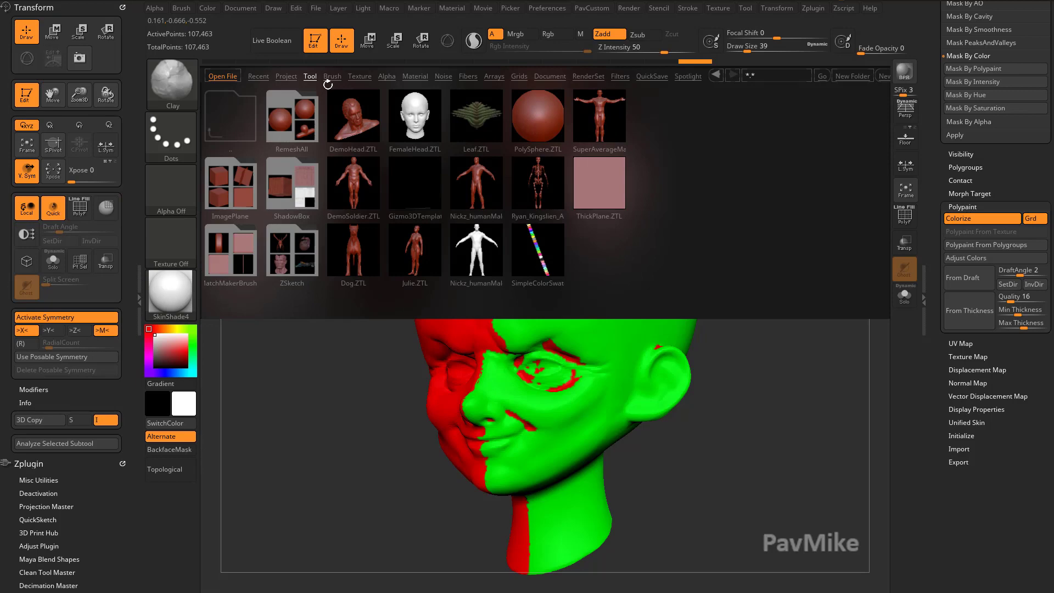
click(286, 76)
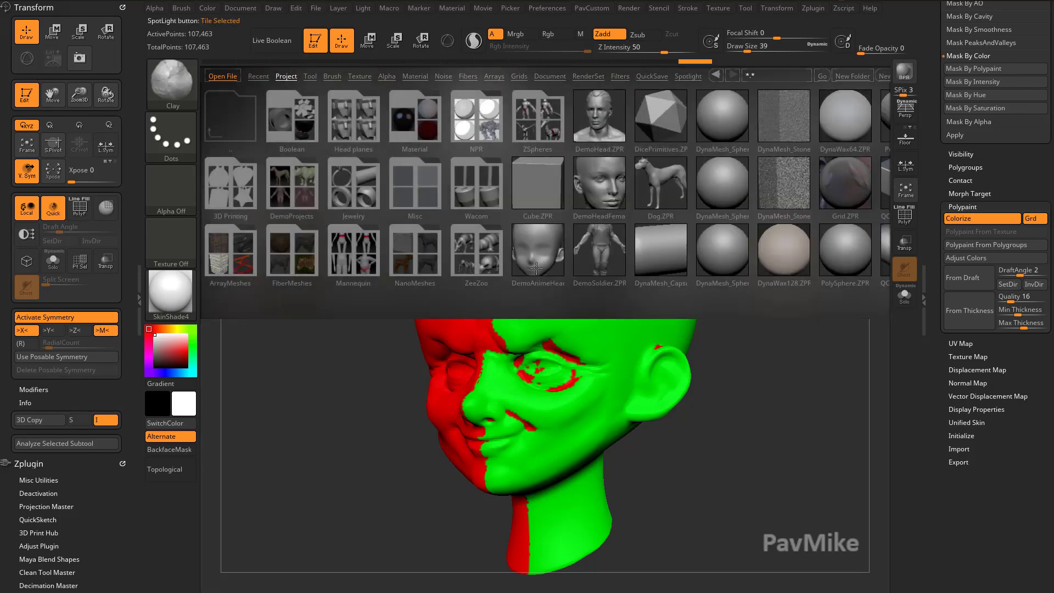
click(290, 77)
key(comma)
Turn on the live Draw Draft Analysis display for the head in a three-quarter front view.
drag(790, 328, 650, 332)
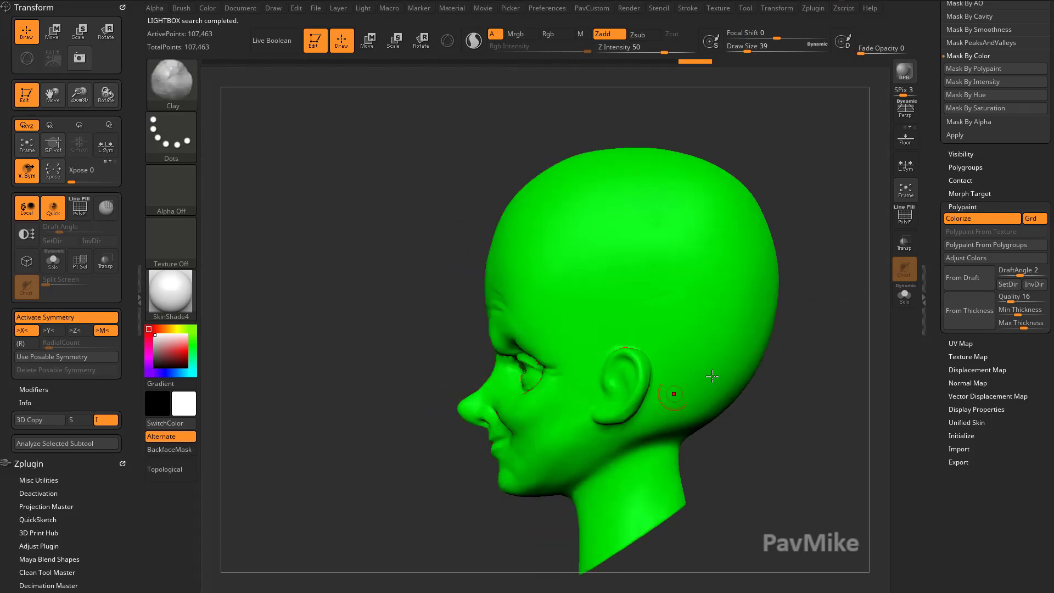
drag(804, 384, 745, 284)
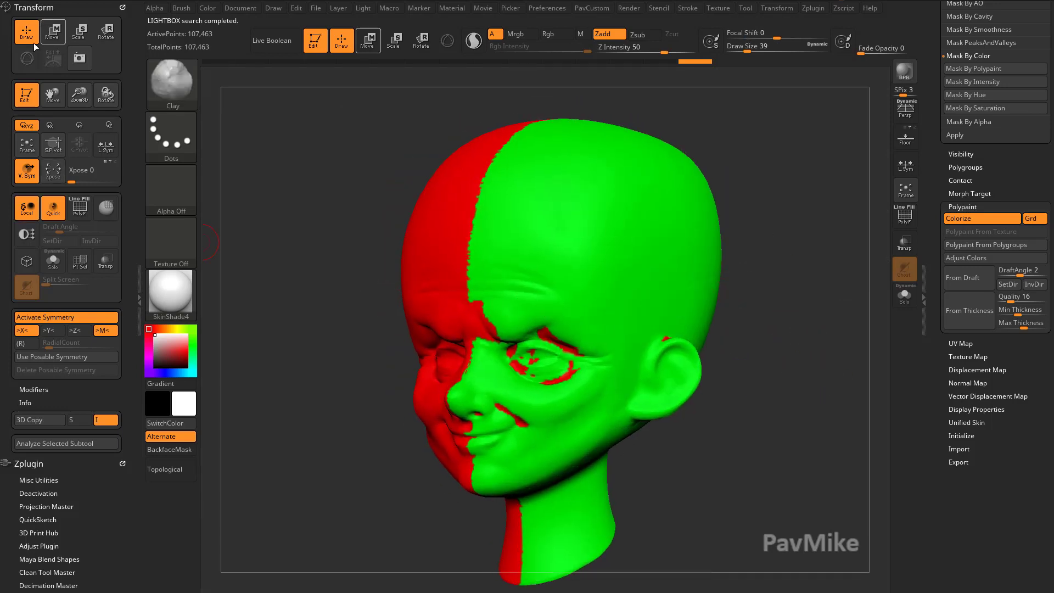
click(24, 237)
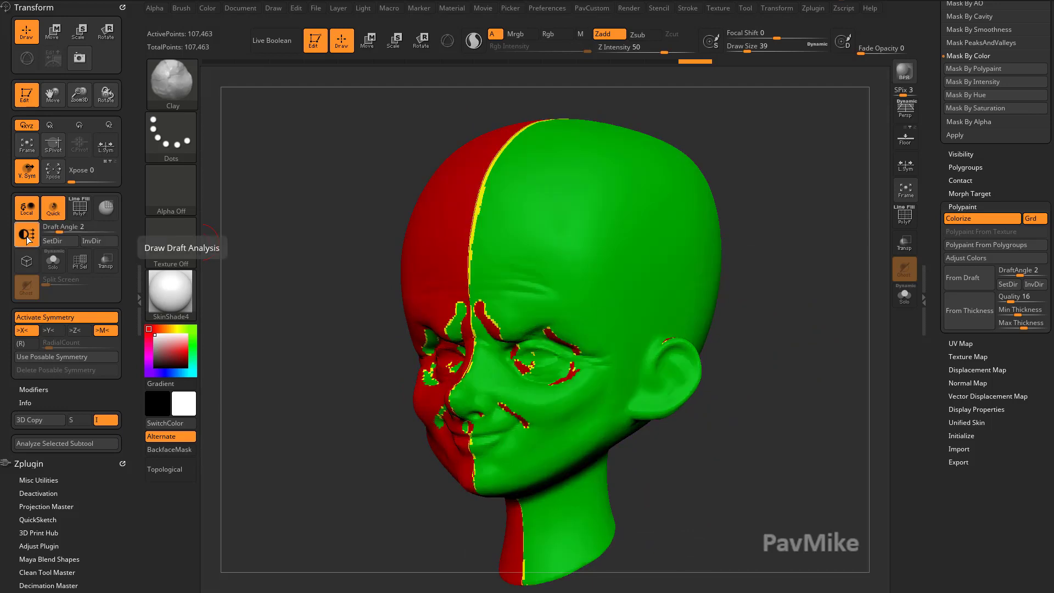
Hide the CrazyHeadWrestler subtool's polypaint to compare it with the live draft analysis, and restore it.
drag(952, 204, 924, 386)
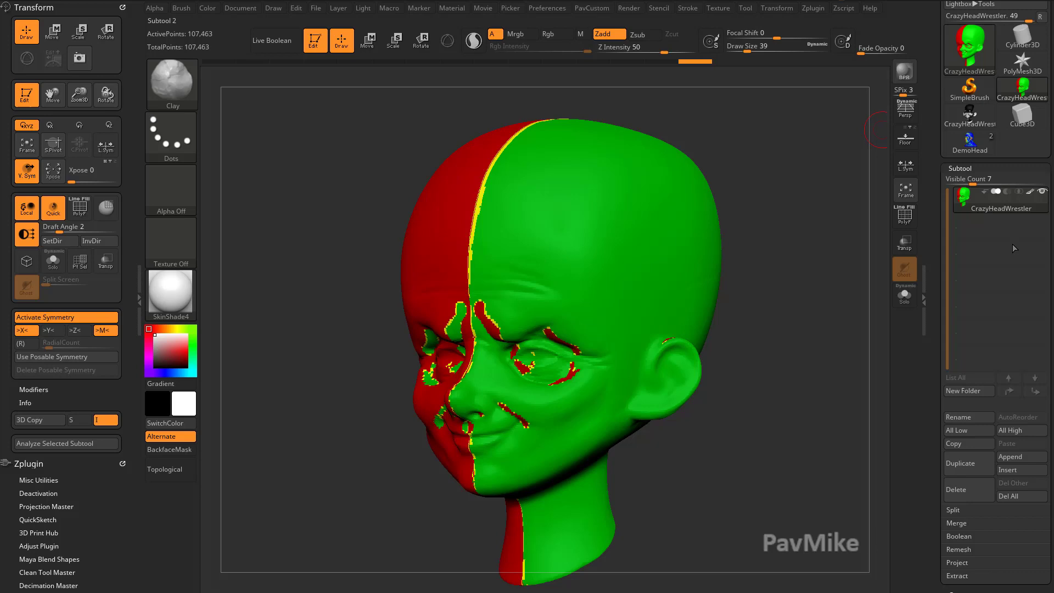
click(1032, 194)
alt+drag(797, 310, 707, 294)
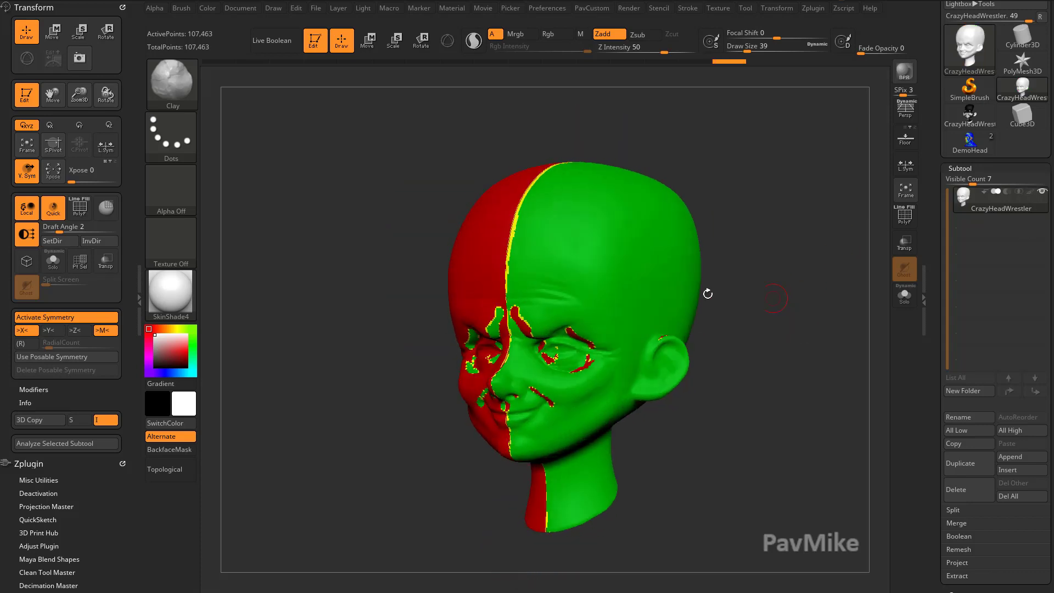
mouse_move(793, 316)
mouse_down()
mouse_move(807, 304)
mouse_move(813, 312)
mouse_up()
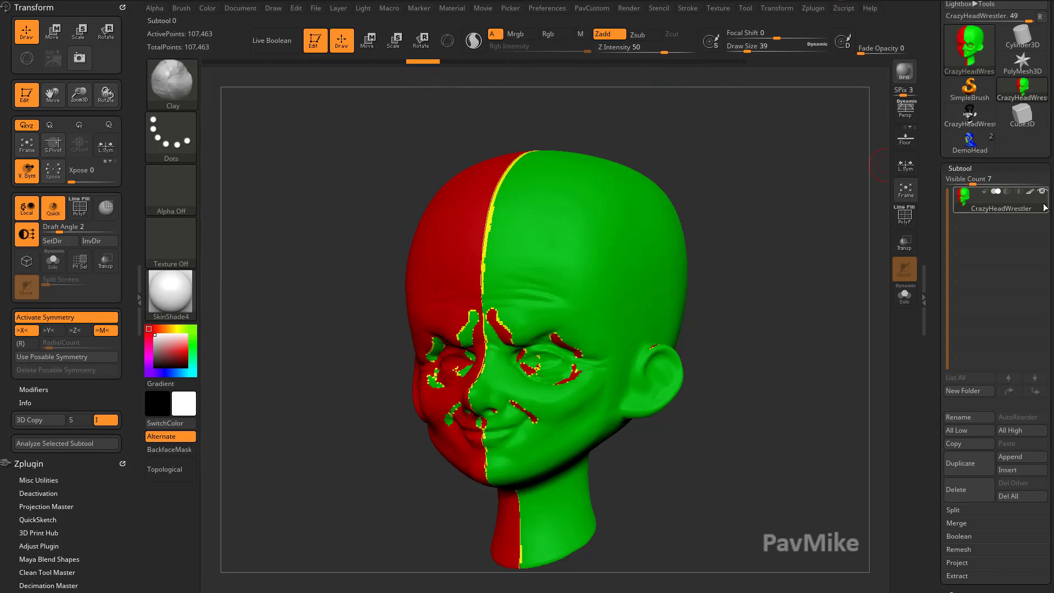
Turn off Draw Draft Analysis and roll the undo history back to the original orange-masked head.
click(37, 239)
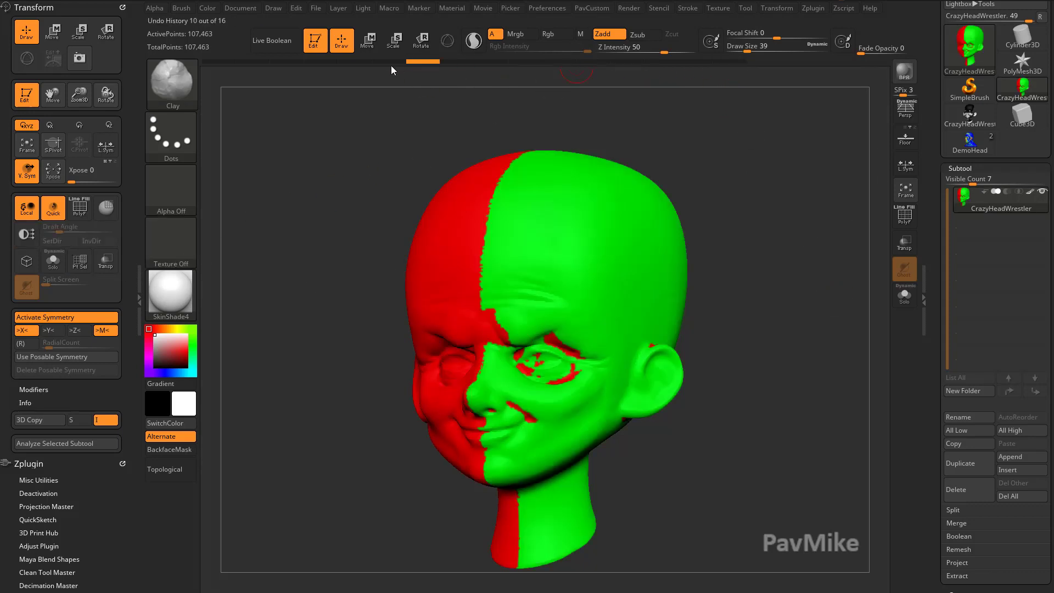
mouse_move(245, 86)
mouse_down()
mouse_move(206, 87)
mouse_move(263, 87)
mouse_move(227, 89)
mouse_up()
alt+drag(752, 292, 741, 290)
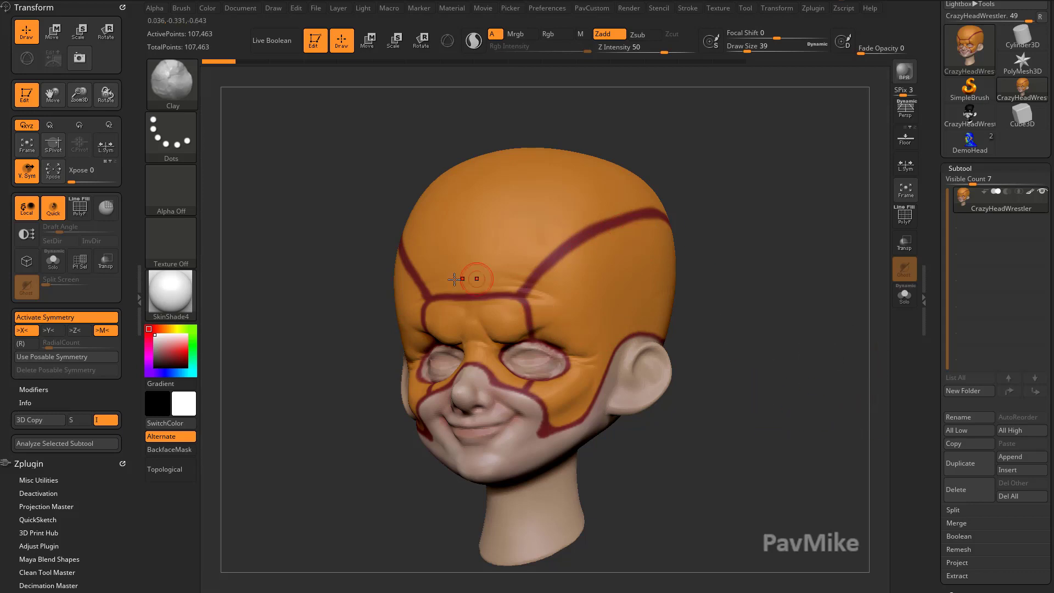
Enable Draw Draft Analysis on the restored head seen from a three-quarter front angle.
drag(768, 341, 760, 347)
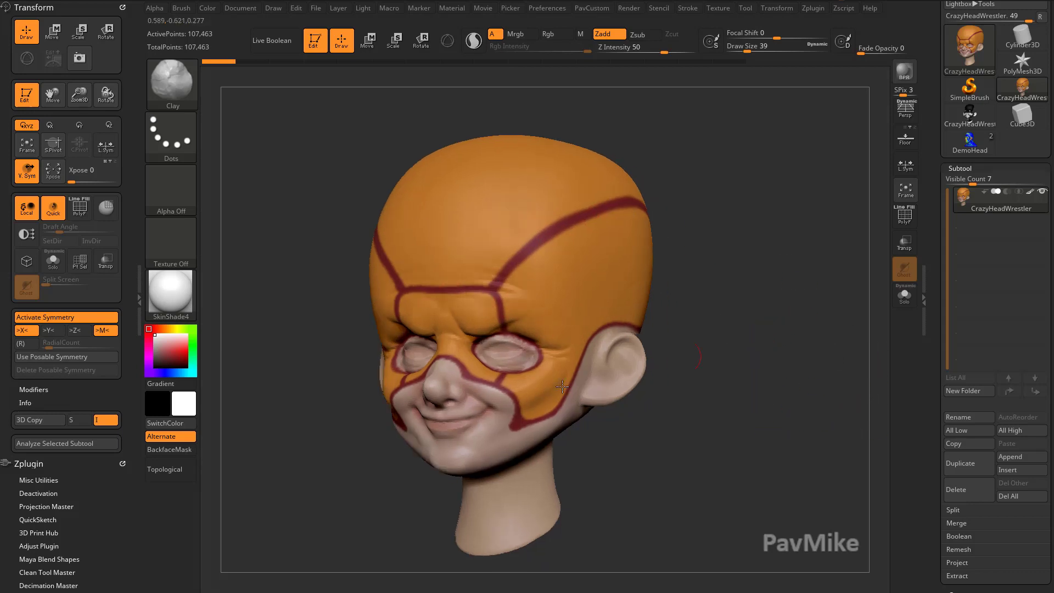
drag(707, 379, 329, 326)
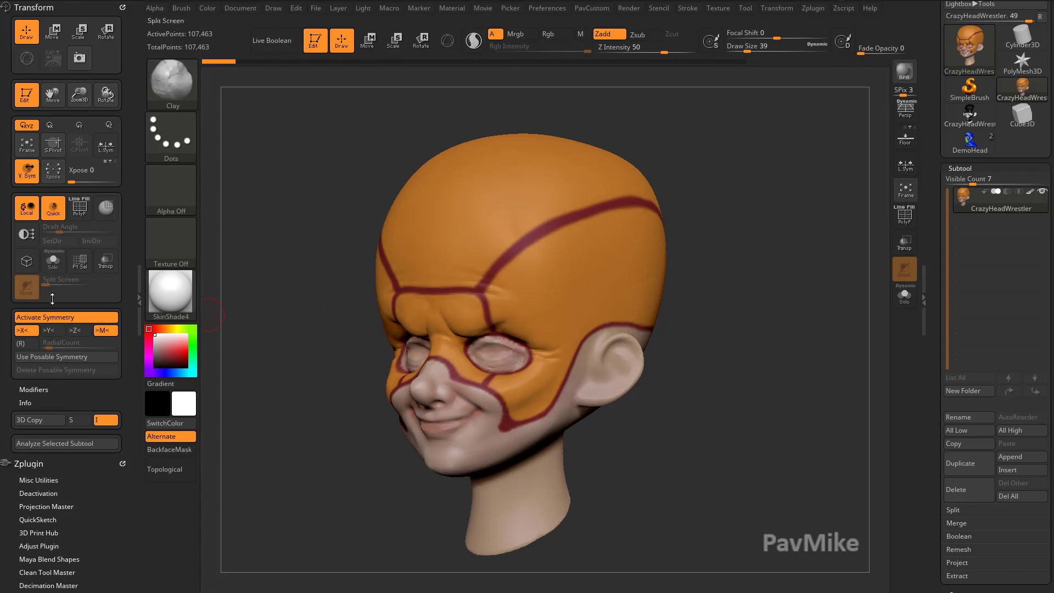
click(26, 234)
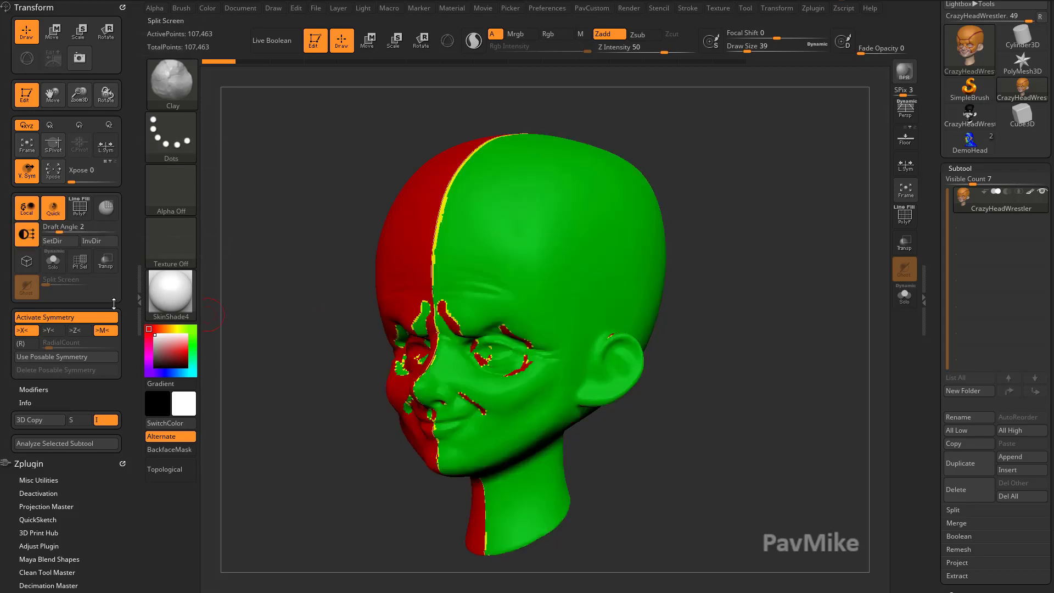
Smooth and fill the red undercut area behind the ear, using a draw size of 41.
drag(689, 309, 719, 328)
drag(815, 372, 608, 343)
drag(548, 406, 503, 414)
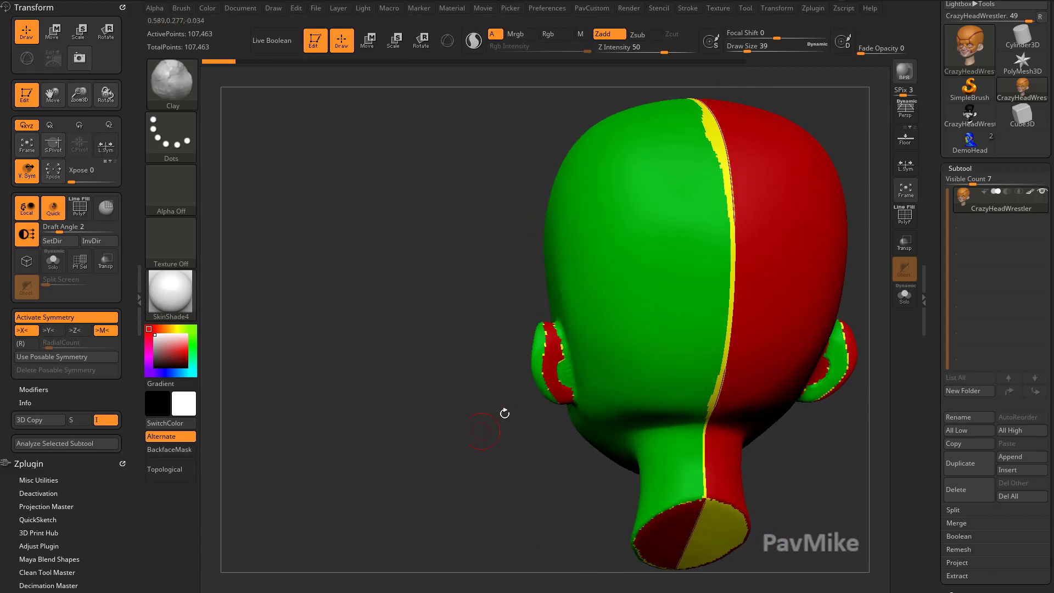
shift+drag(564, 360, 581, 378)
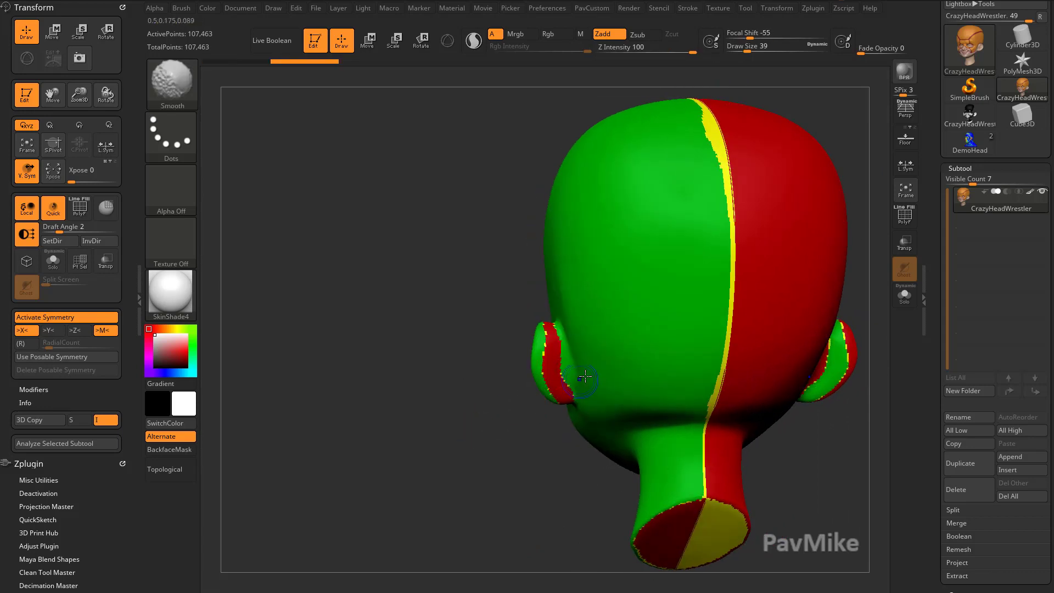
key(s)
click(554, 364)
mouse_move(551, 334)
mouse_down()
mouse_move(560, 391)
mouse_move(553, 351)
mouse_move(566, 378)
mouse_move(561, 414)
mouse_move(575, 405)
mouse_up()
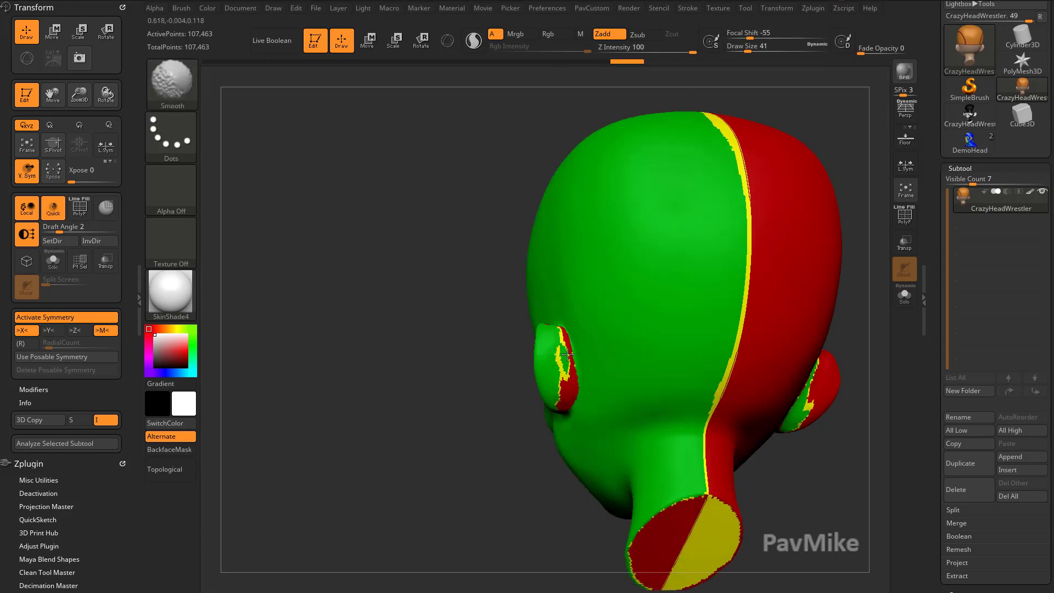
mouse_move(559, 351)
mouse_down()
mouse_move(573, 398)
mouse_move(576, 376)
mouse_move(574, 403)
mouse_up()
Smooth away the red undercut patches around the outer brow and outer corner of the eye.
drag(540, 504, 577, 457)
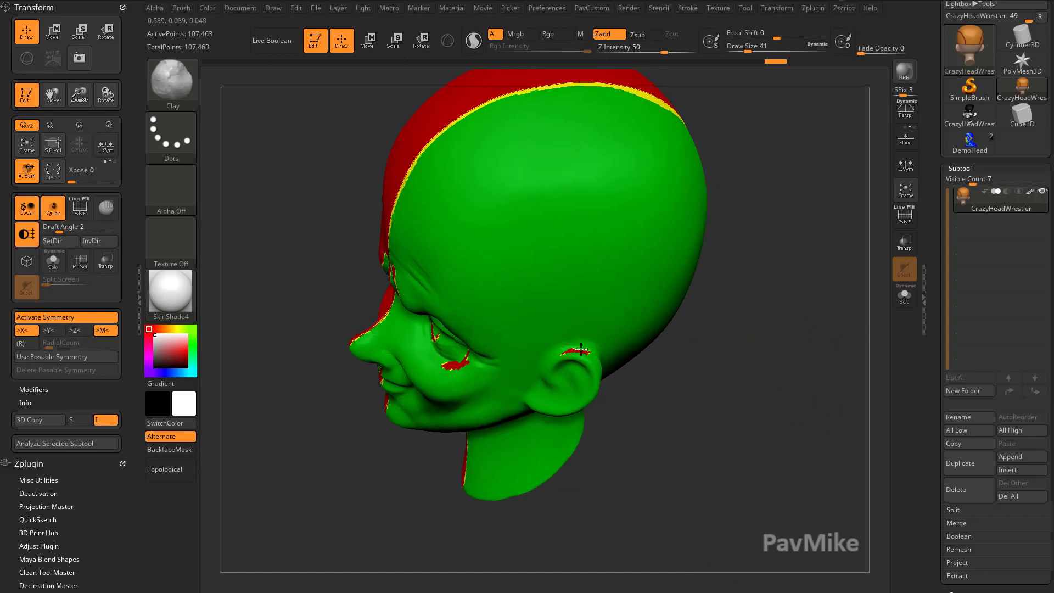
mouse_move(666, 364)
mouse_down()
mouse_move(719, 337)
mouse_move(673, 261)
mouse_move(685, 319)
mouse_move(679, 306)
mouse_up()
mouse_move(544, 335)
shift+mouse_down()
mouse_move(510, 336)
mouse_move(542, 365)
shift+mouse_up()
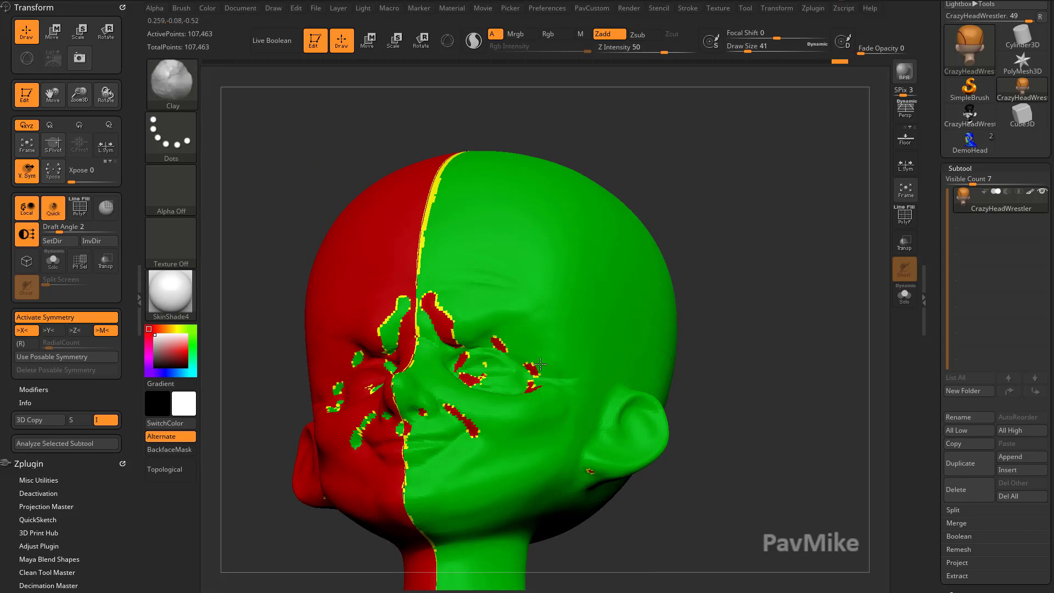
shift+drag(490, 336, 514, 352)
drag(714, 324, 653, 321)
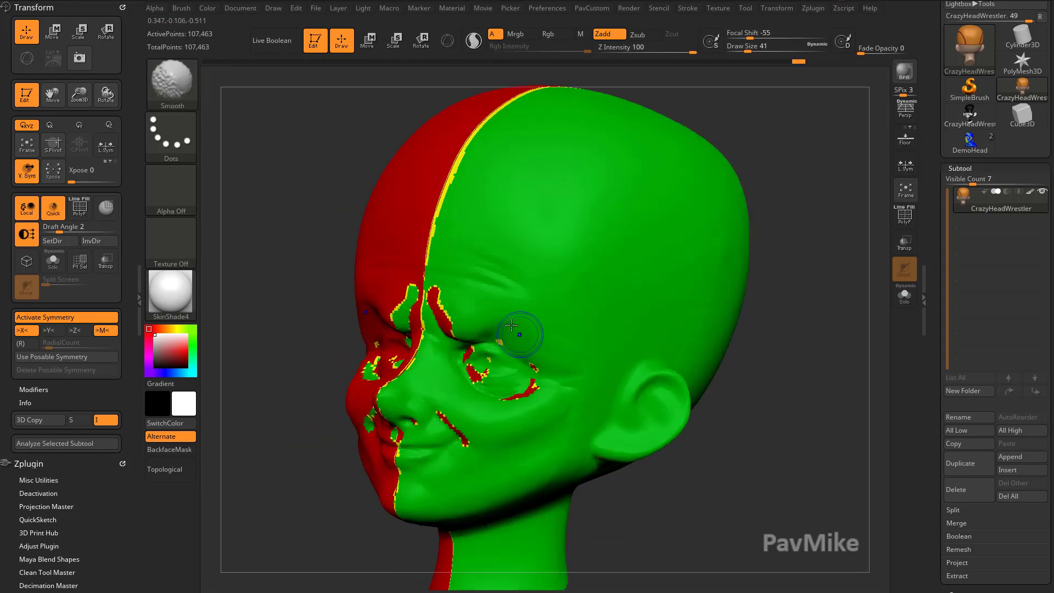
drag(514, 346, 558, 368)
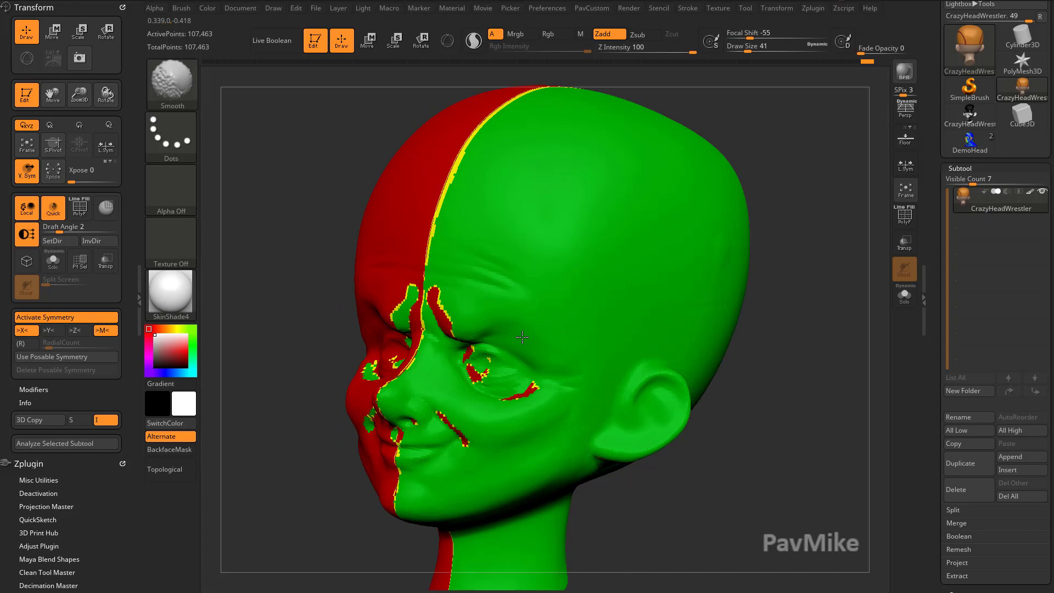
Smooth away the red undercut patches at the eye corners and along the cheek fold, using a draw size of 37.
mouse_move(727, 363)
mouse_down()
mouse_move(779, 371)
mouse_move(753, 378)
mouse_up()
key(s)
mouse_move(540, 384)
mouse_down()
mouse_move(512, 409)
mouse_move(519, 396)
mouse_move(498, 402)
mouse_up()
drag(730, 378, 760, 357)
drag(502, 413, 506, 418)
mouse_move(745, 358)
mouse_down()
mouse_move(754, 403)
mouse_move(797, 346)
mouse_move(760, 351)
mouse_up()
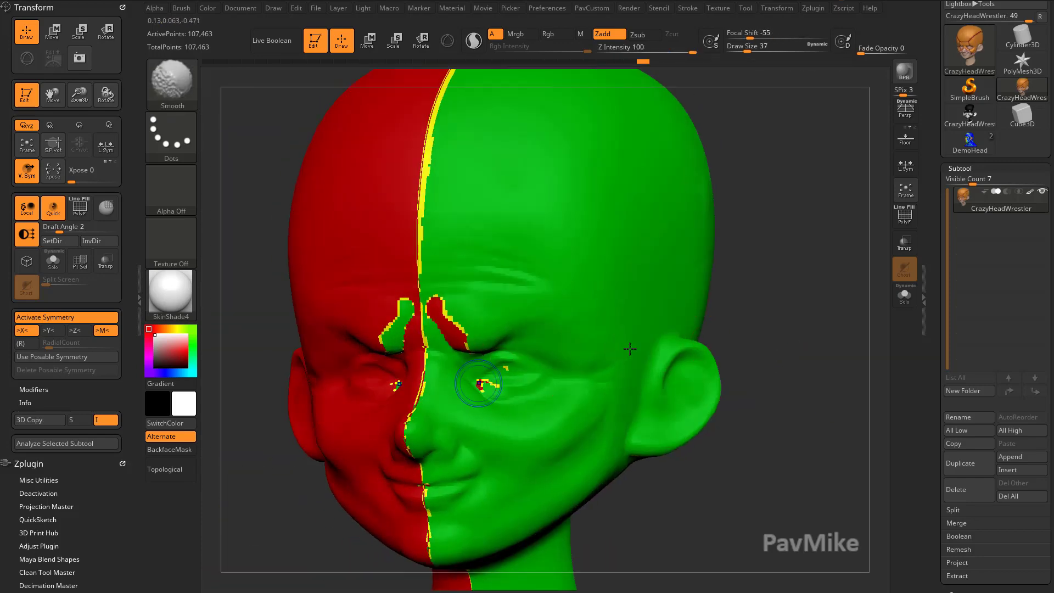
shift+drag(483, 383, 496, 390)
Smooth the red undercut patches along the inner brow and the bridge of the nose.
drag(741, 296, 742, 335)
shift+drag(445, 357, 428, 362)
drag(744, 294, 743, 323)
mouse_move(455, 371)
shift+mouse_down()
mouse_move(479, 394)
mouse_move(417, 367)
mouse_move(466, 398)
shift+mouse_up()
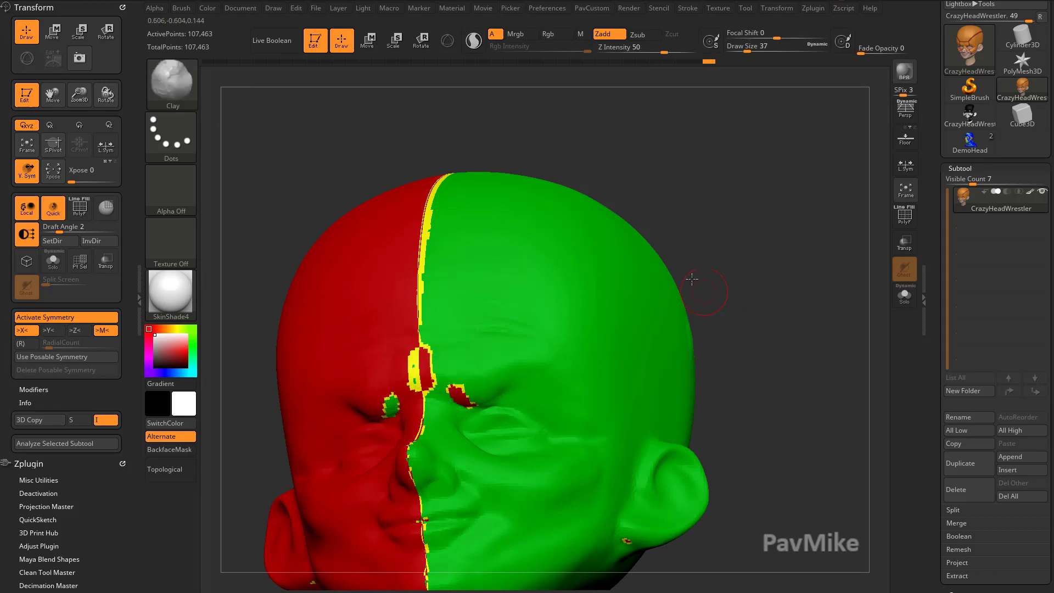
drag(705, 290, 671, 279)
mouse_move(477, 402)
shift+mouse_down()
mouse_move(445, 362)
mouse_move(447, 385)
shift+mouse_up()
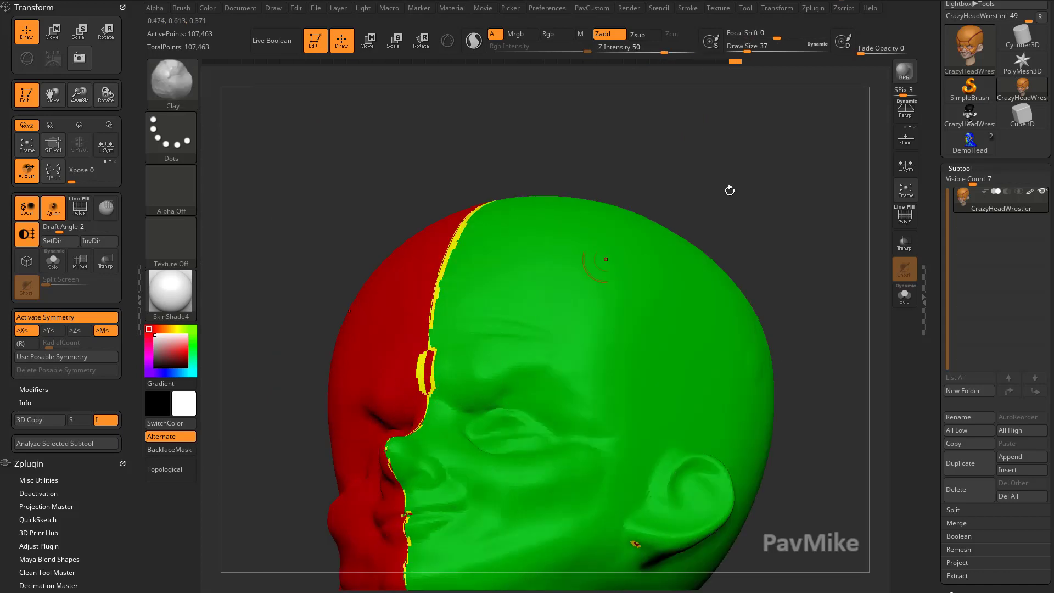
drag(729, 188, 771, 200)
shift+drag(447, 351, 426, 350)
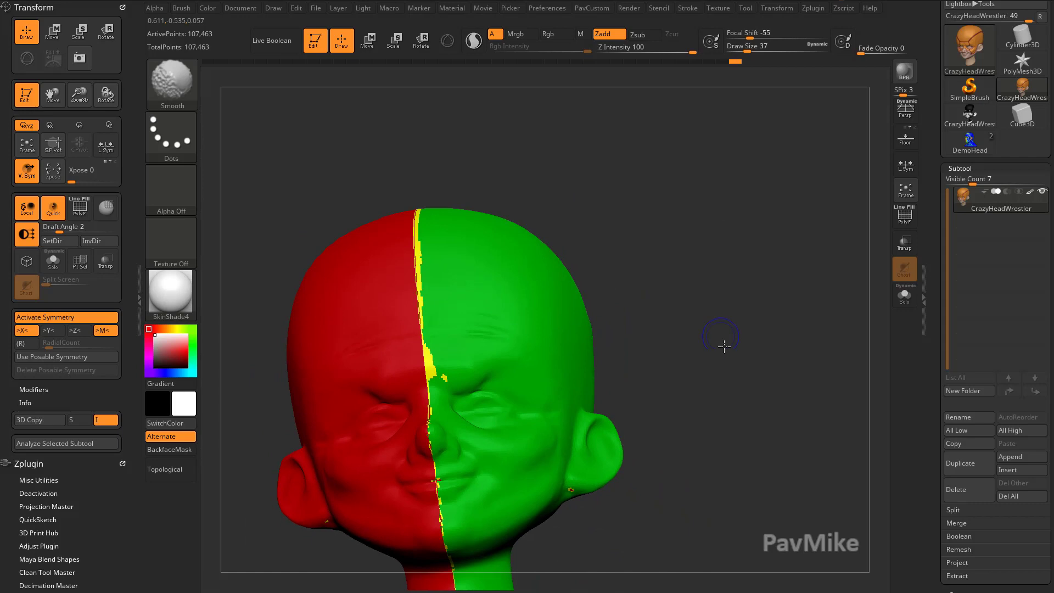
Compare the sculpted head with Draw Draft Analysis off and on, checking it from three-quarter, side and front views.
mouse_move(724, 337)
mouse_down()
mouse_move(760, 360)
mouse_move(726, 354)
mouse_move(888, 312)
mouse_up()
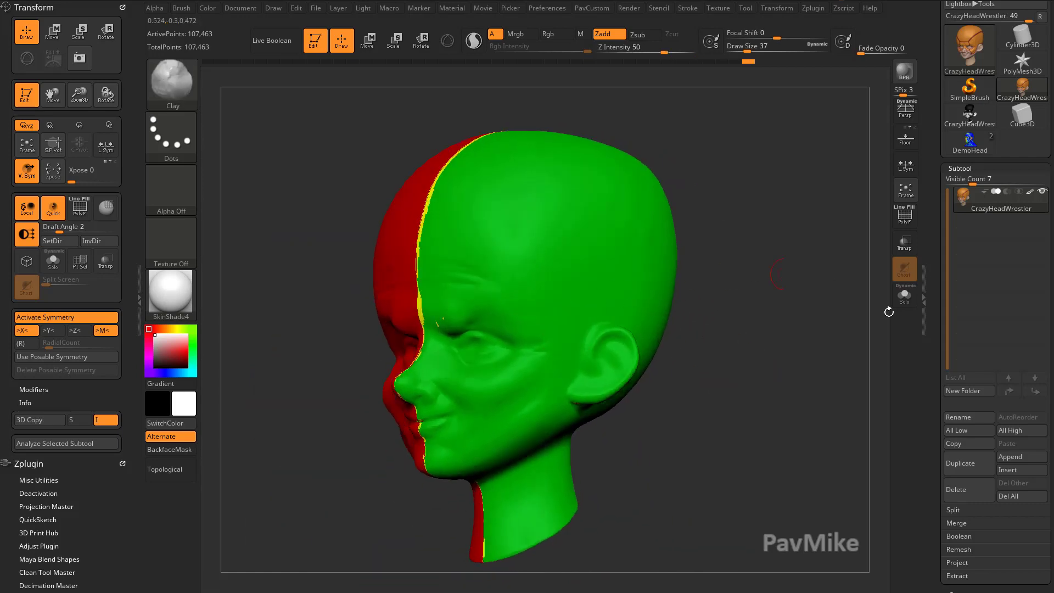
drag(941, 409, 933, 433)
click(32, 237)
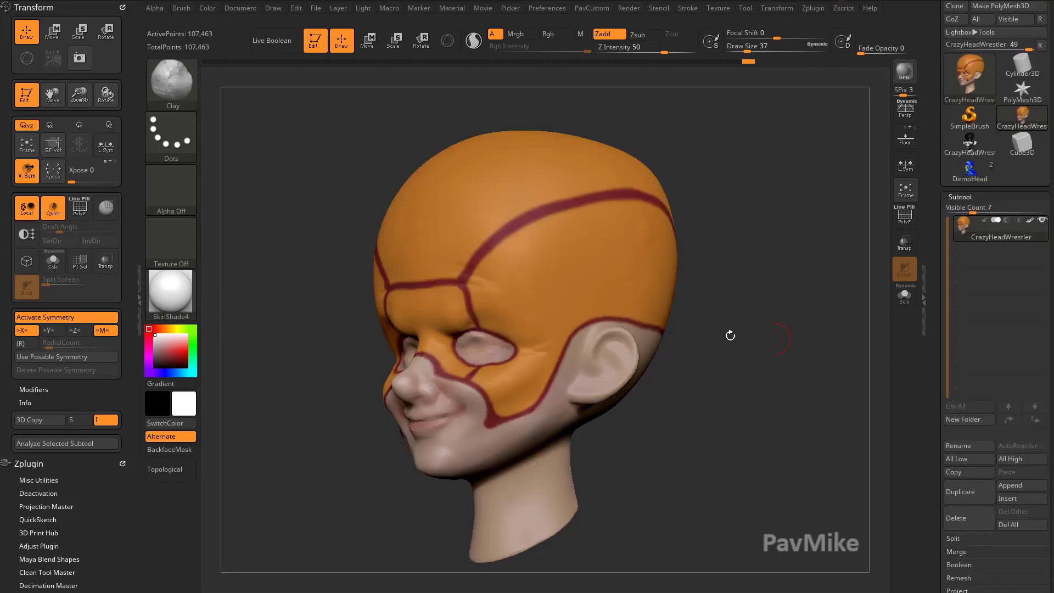
click(27, 234)
shift+drag(741, 294, 732, 294)
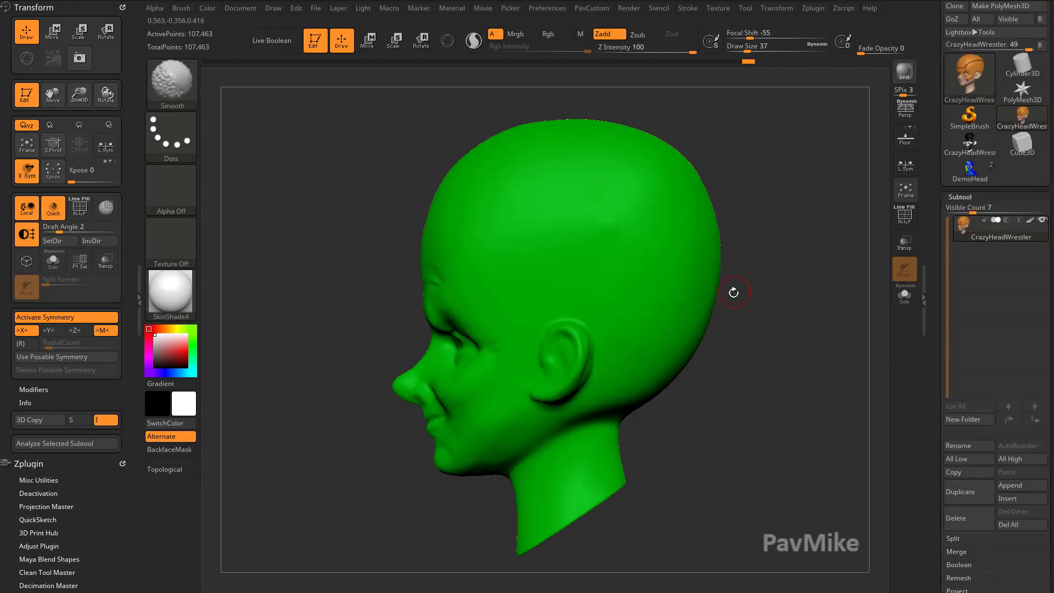
shift+drag(291, 293, 346, 294)
Set the draft angle to 0.81916 and take the draft direction from the front view of the head.
click(54, 231)
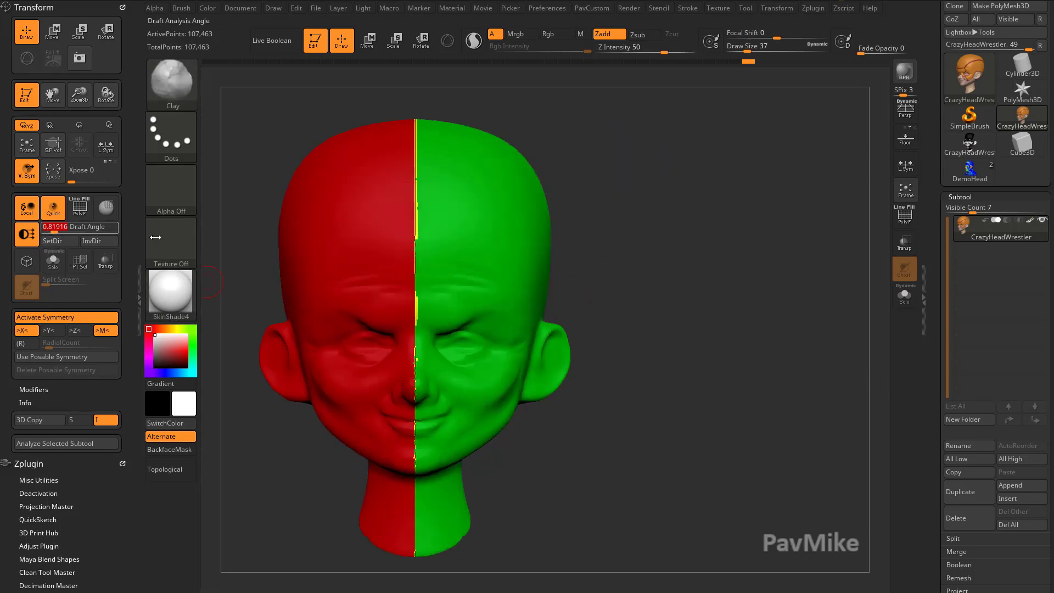
click(56, 240)
mouse_move(677, 270)
mouse_down()
mouse_move(713, 315)
mouse_move(594, 306)
mouse_move(727, 279)
mouse_up()
mouse_move(705, 395)
mouse_down()
mouse_move(731, 360)
mouse_move(720, 335)
mouse_move(805, 344)
mouse_move(758, 353)
mouse_up()
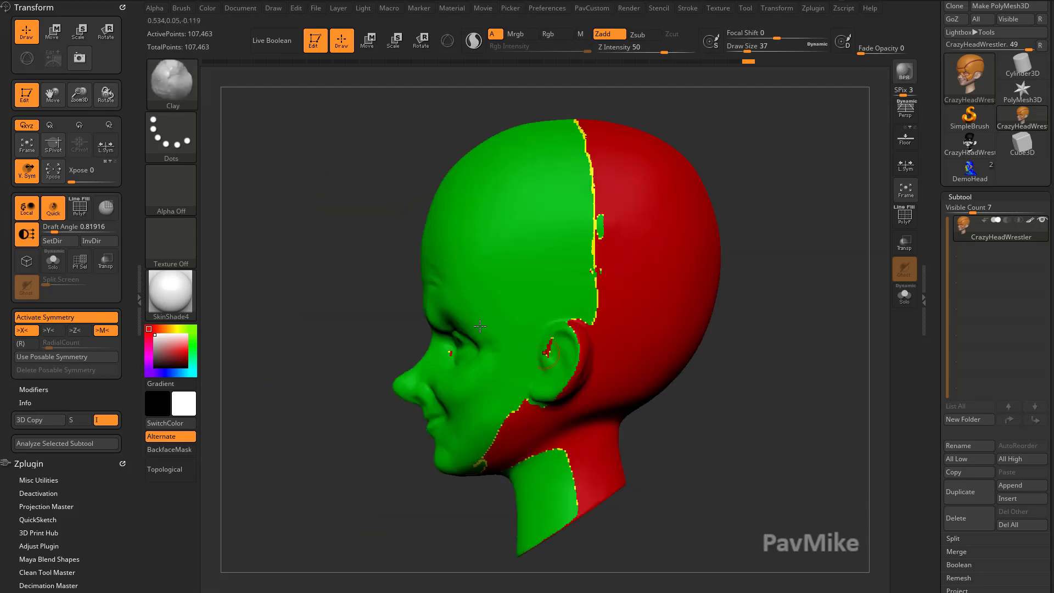
Set the draft direction from the side view of the head and turn off Draw Draft Analysis.
click(53, 241)
shift+drag(774, 246, 820, 241)
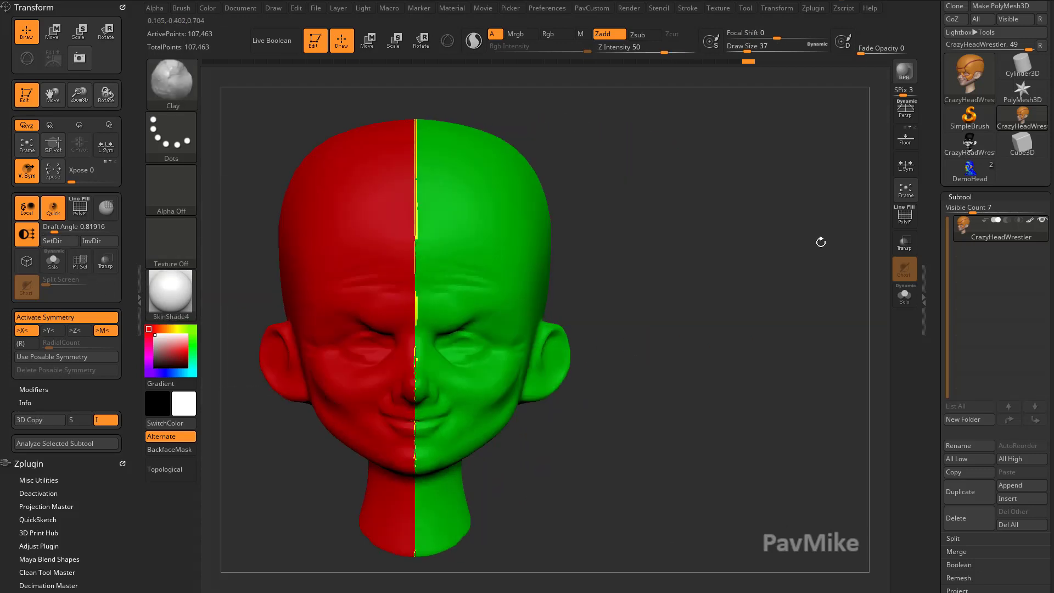
click(31, 240)
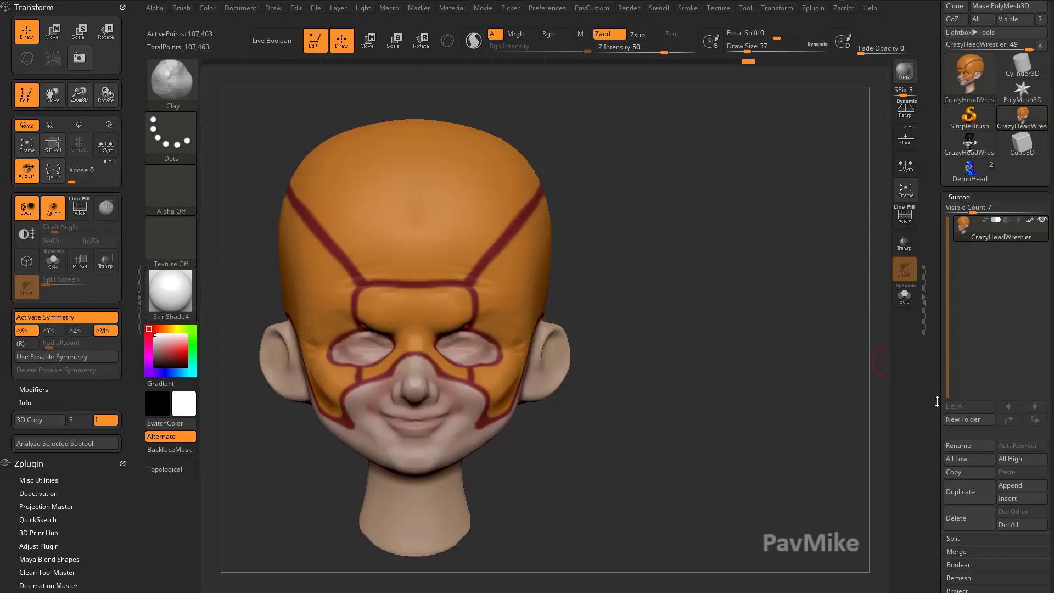
Polypaint the head from its draft analysis, check the colours from a three-quarter view, and undo the polypaint.
drag(937, 402, 931, 228)
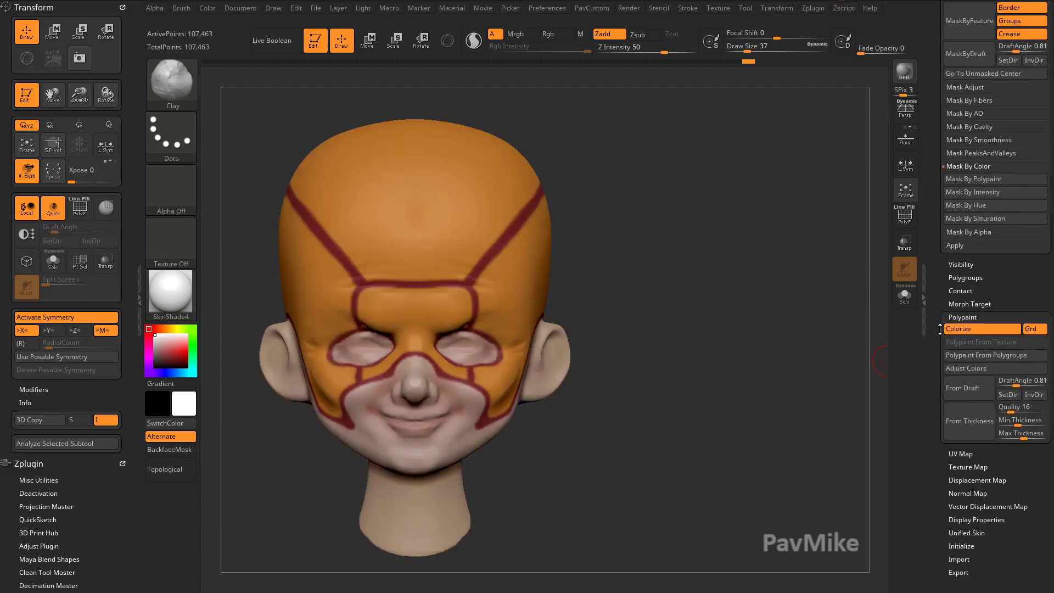
drag(939, 329, 939, 312)
click(967, 375)
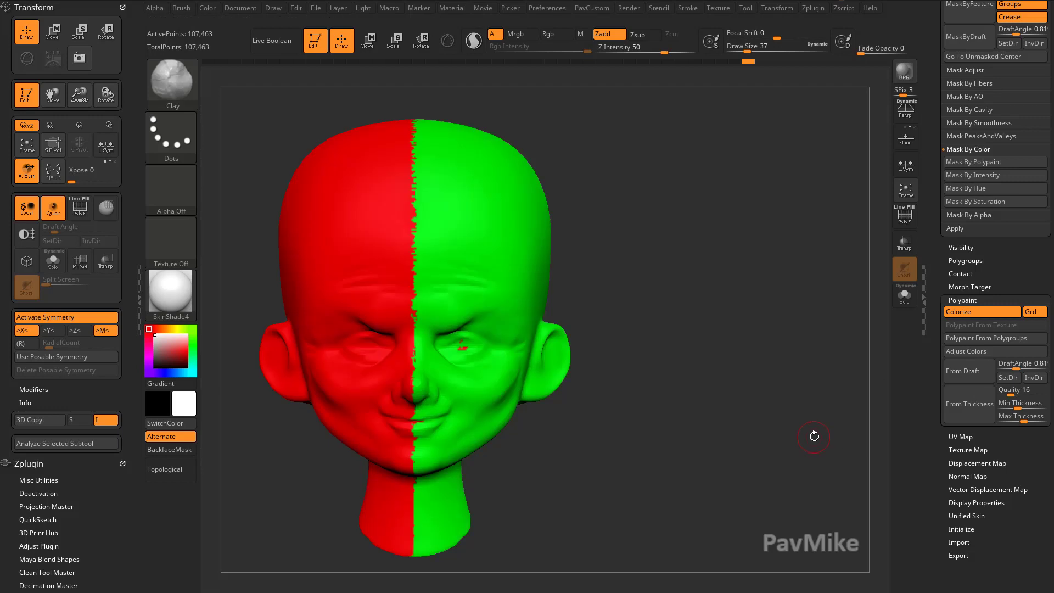
drag(813, 436, 785, 430)
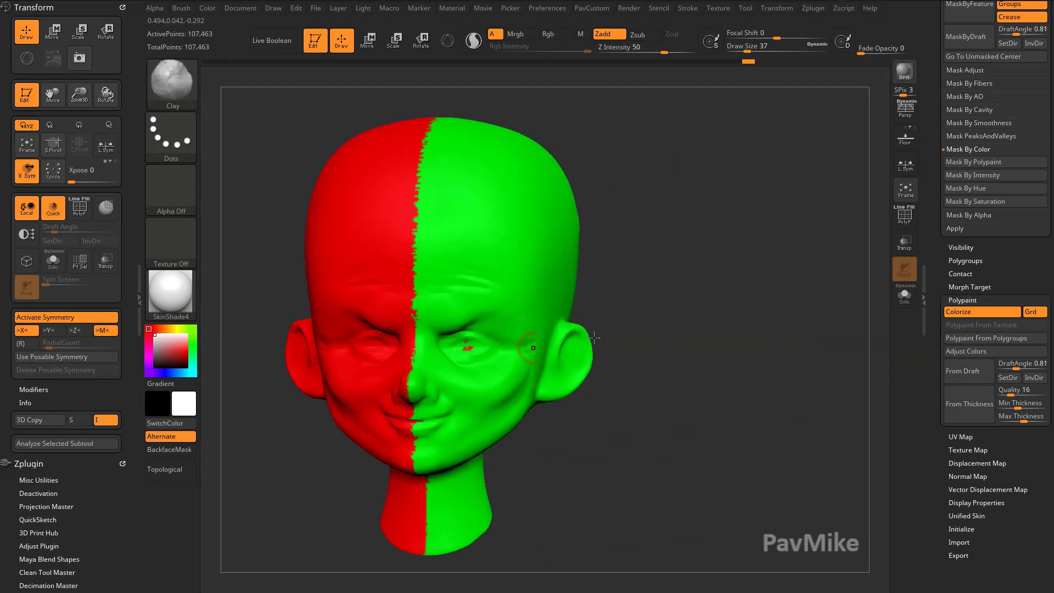
drag(642, 336, 596, 334)
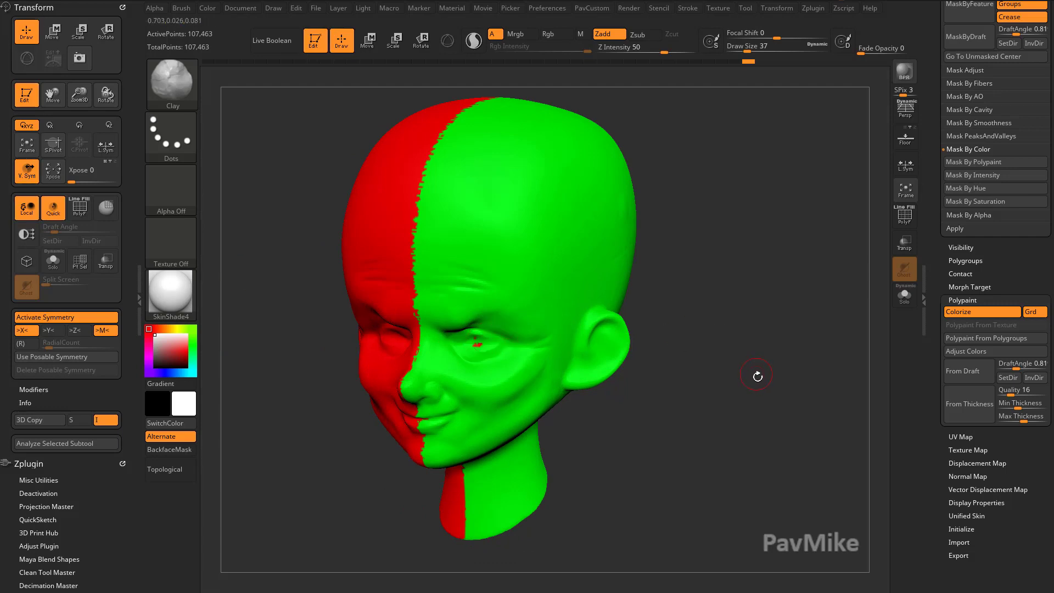
mouse_move(757, 377)
mouse_down()
mouse_move(772, 358)
mouse_move(762, 383)
mouse_move(747, 376)
mouse_move(758, 380)
mouse_up()
key(ctrl+z)
Take the head out of Edit mode, always allowing the switch to 2.5D, and clear the canvas.
key(t)
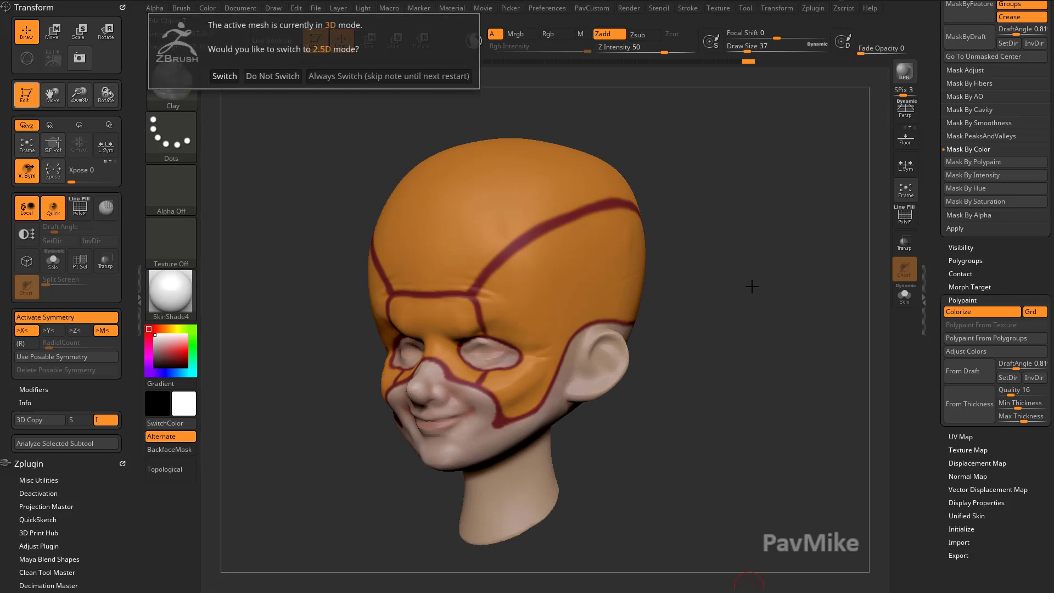
click(324, 78)
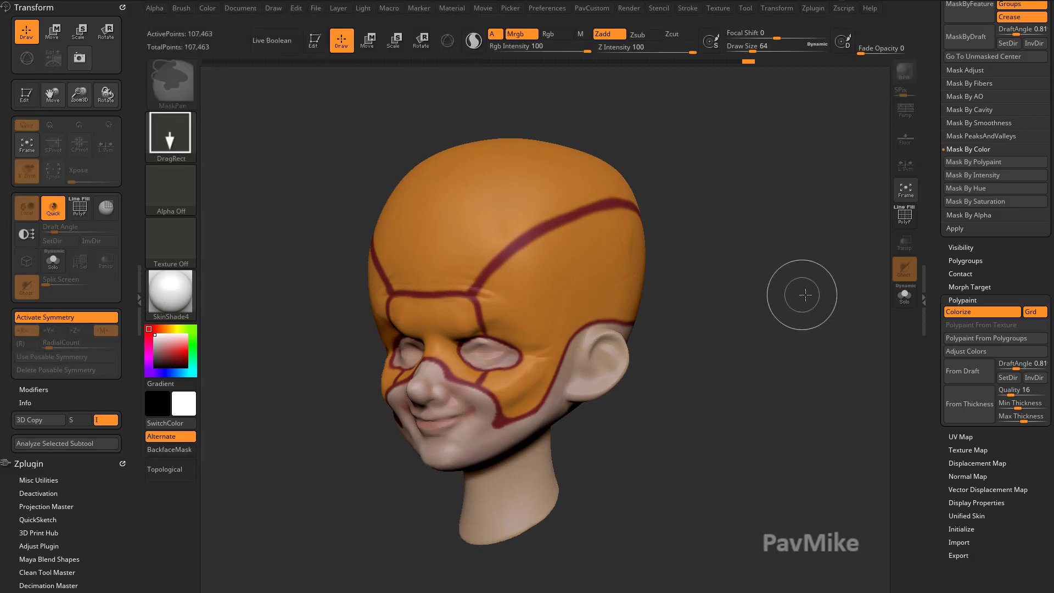
key(ctrl+n)
drag(938, 255, 938, 469)
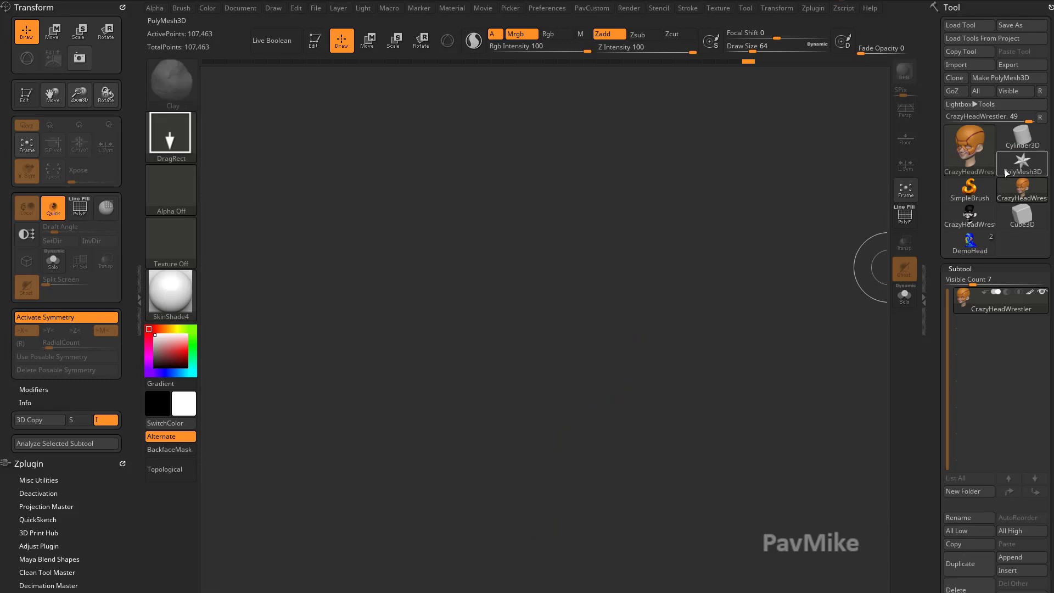
Draw a Cube3D on the empty canvas, enter Edit mode and convert it to a PolyMesh3D.
click(976, 156)
click(539, 199)
drag(505, 362, 525, 458)
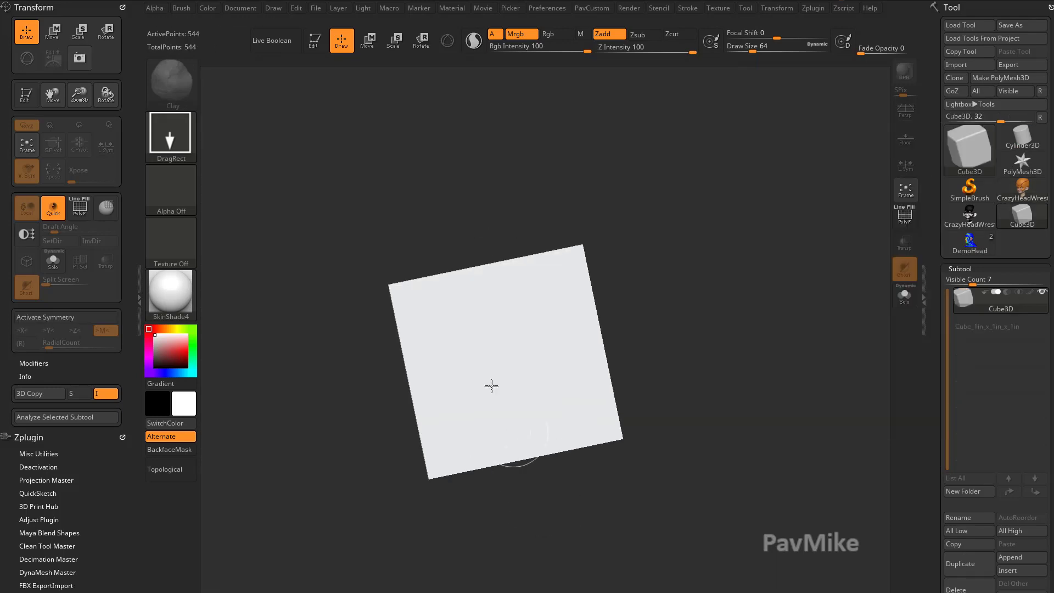
click(313, 40)
click(1000, 78)
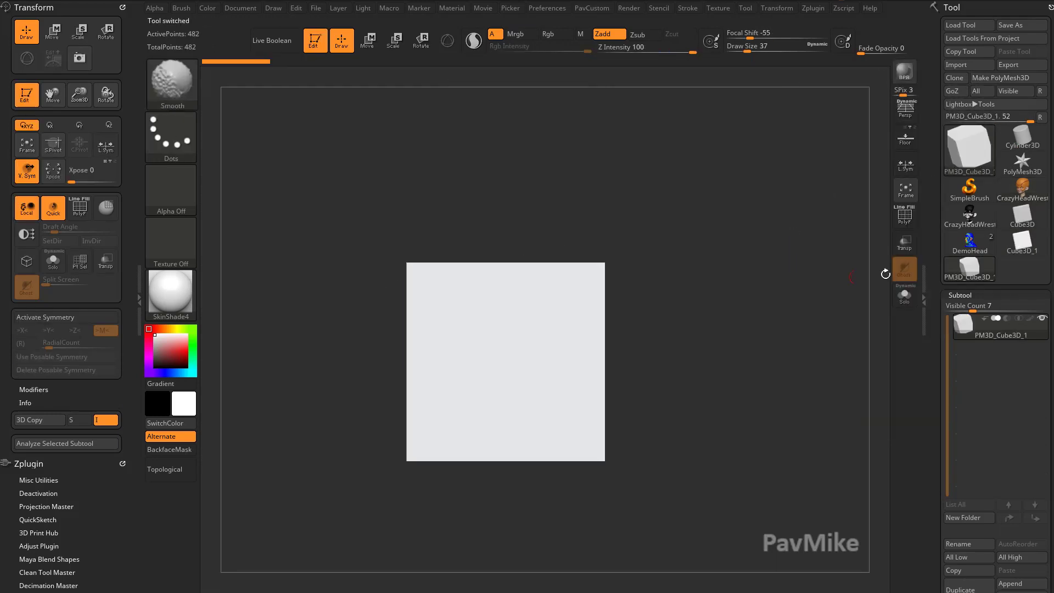
Show the cube's polyframe and choose the ZModeler brush.
key(shift+f)
drag(819, 259, 622, 315)
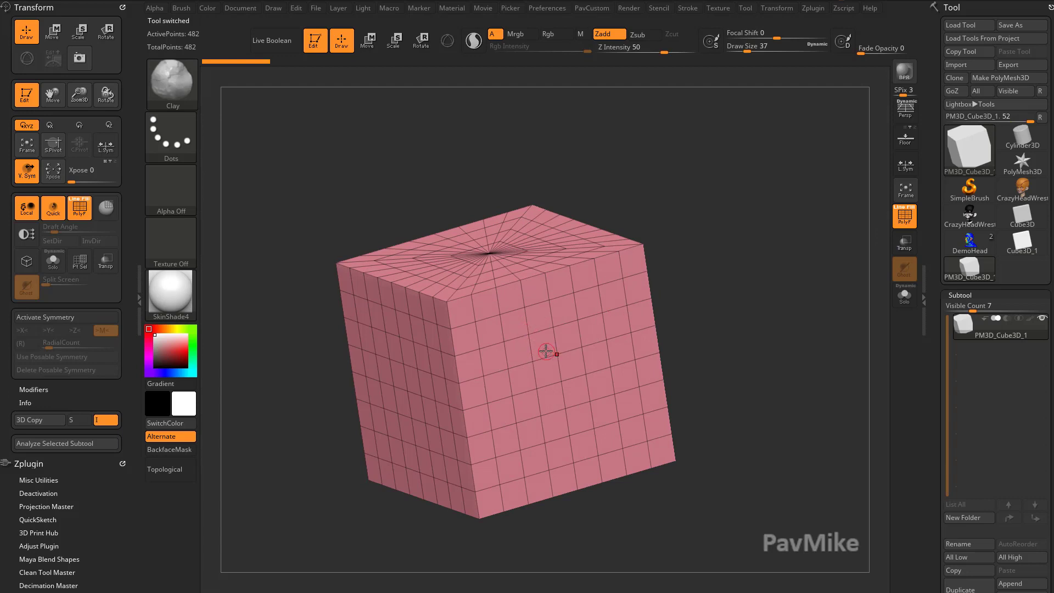
key(b)
key(z)
key(m)
Mark two vertical strips on the cube's front face as a temporary polygroup, one polygon wide and two polygons wide.
drag(729, 296, 752, 290)
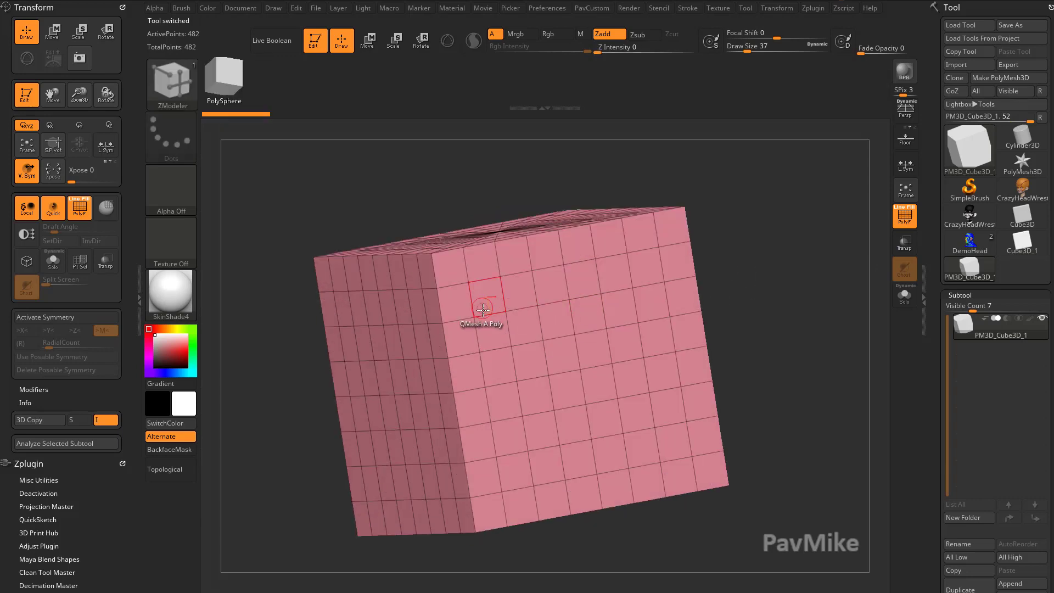
alt+drag(510, 407, 518, 464)
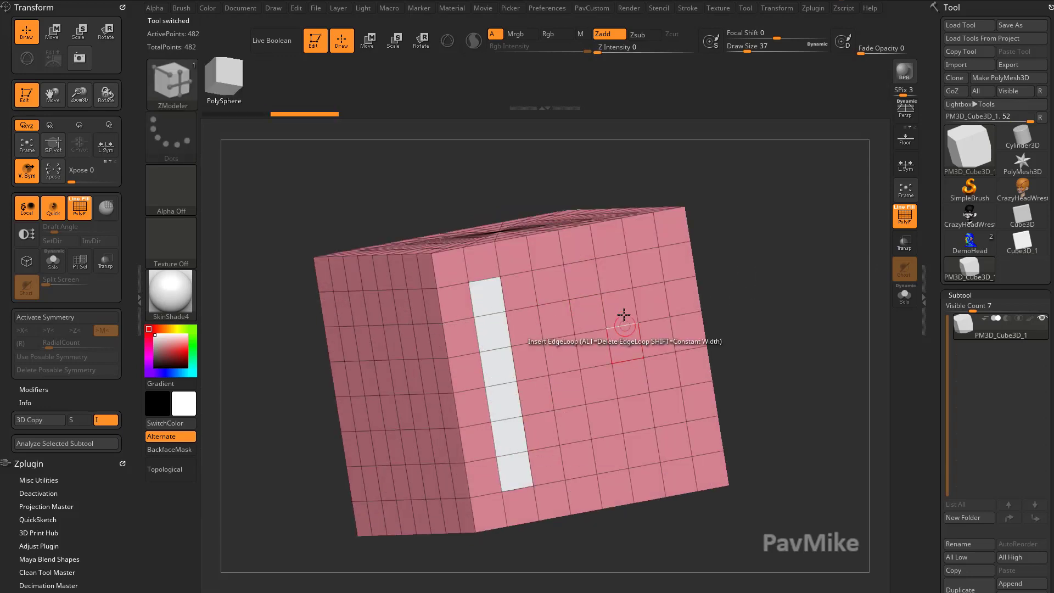
mouse_move(619, 269)
alt+mouse_down()
mouse_move(654, 433)
mouse_move(635, 390)
mouse_move(645, 269)
alt+mouse_up()
drag(730, 253, 756, 252)
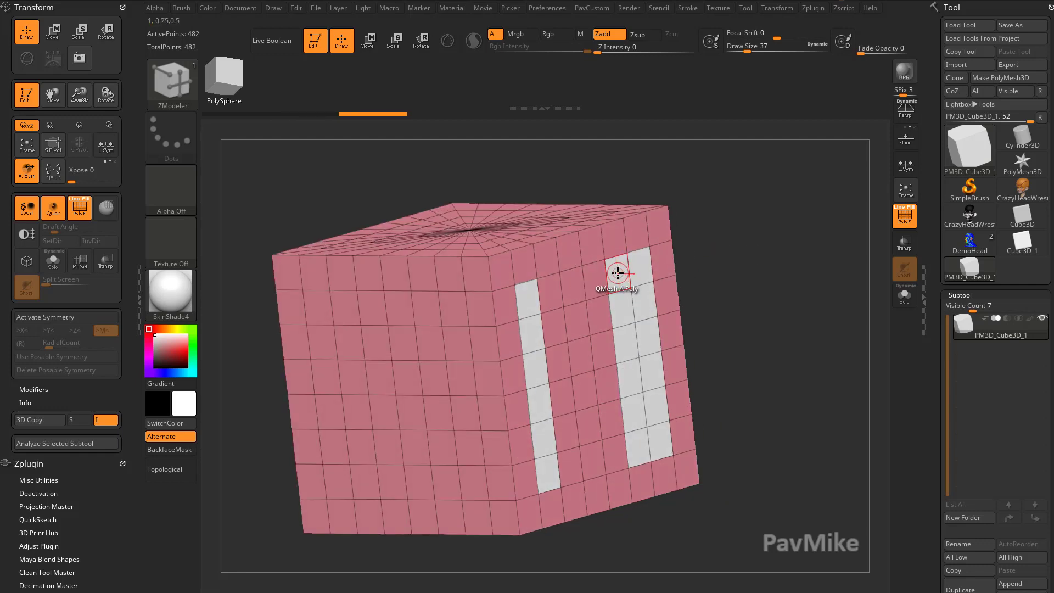
key(space)
click(693, 298)
drag(621, 279, 615, 278)
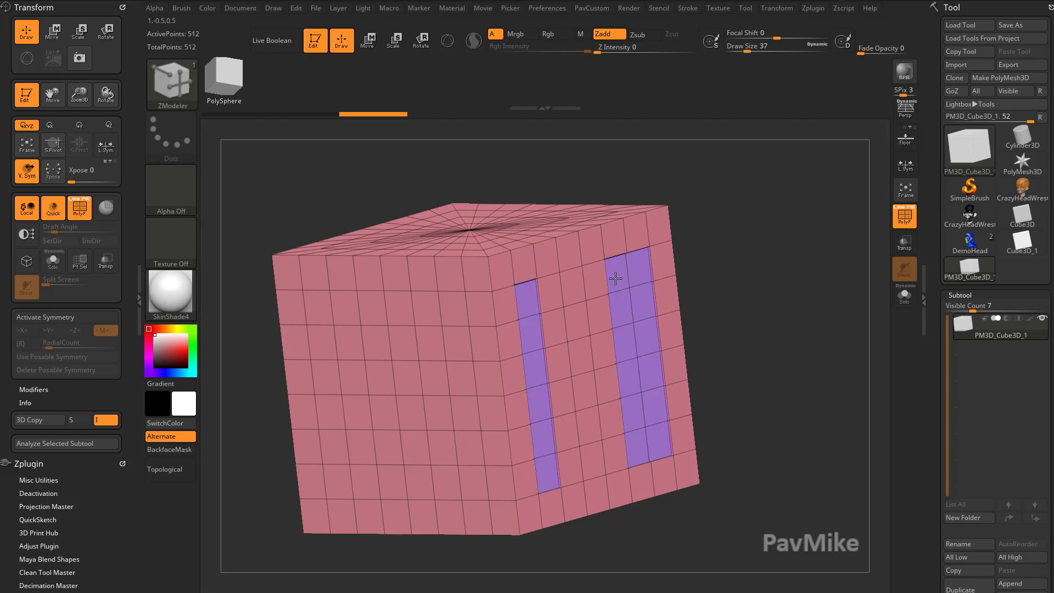
key(ctrl+z)
Push both marked strips into the cube with QMesh targeting Polygroup All, and face the cube straight on.
key(space)
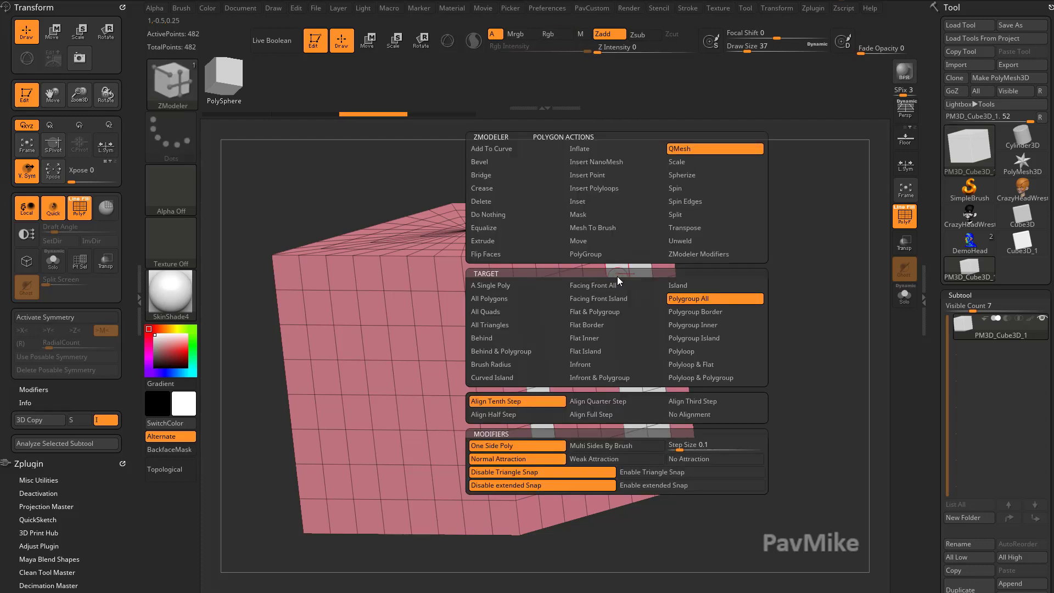
click(688, 299)
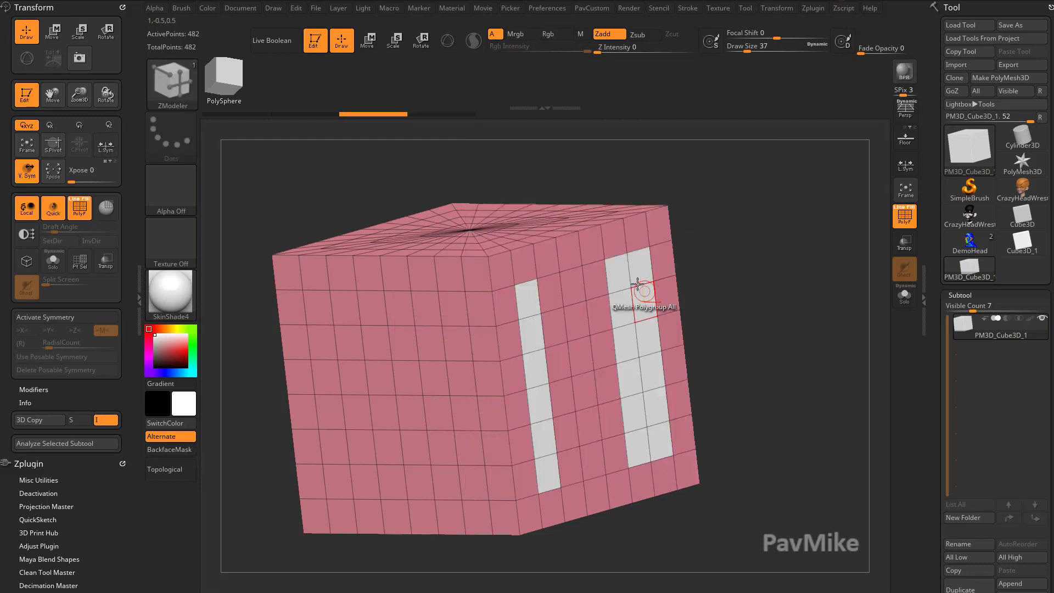
click(638, 284)
shift+drag(708, 291, 796, 298)
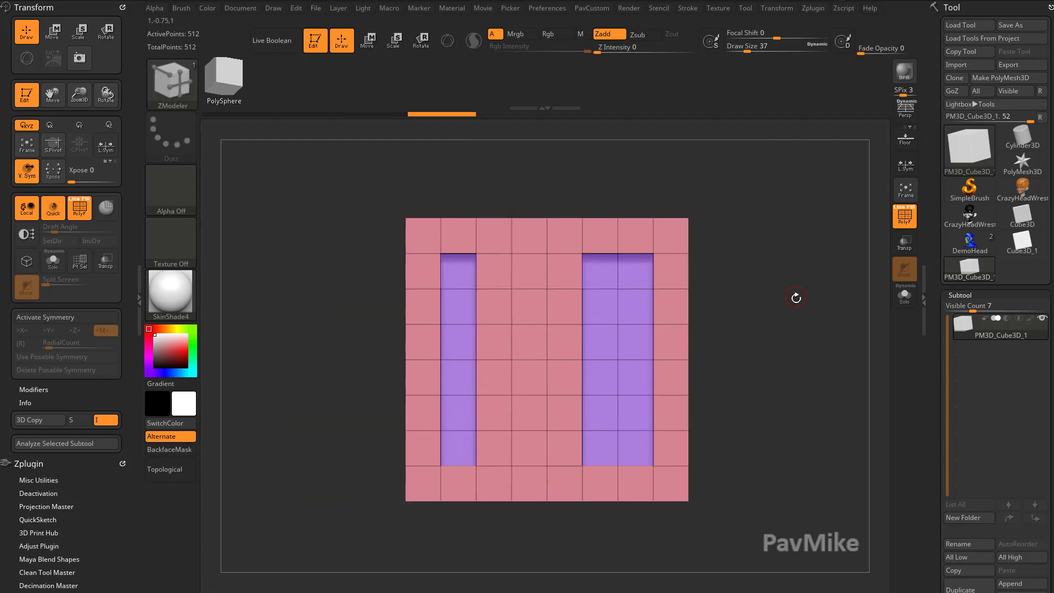
Enable Draw Draft Analysis on the cube, set the draft direction from the front view, and inspect the recess walls.
drag(933, 354, 912, 187)
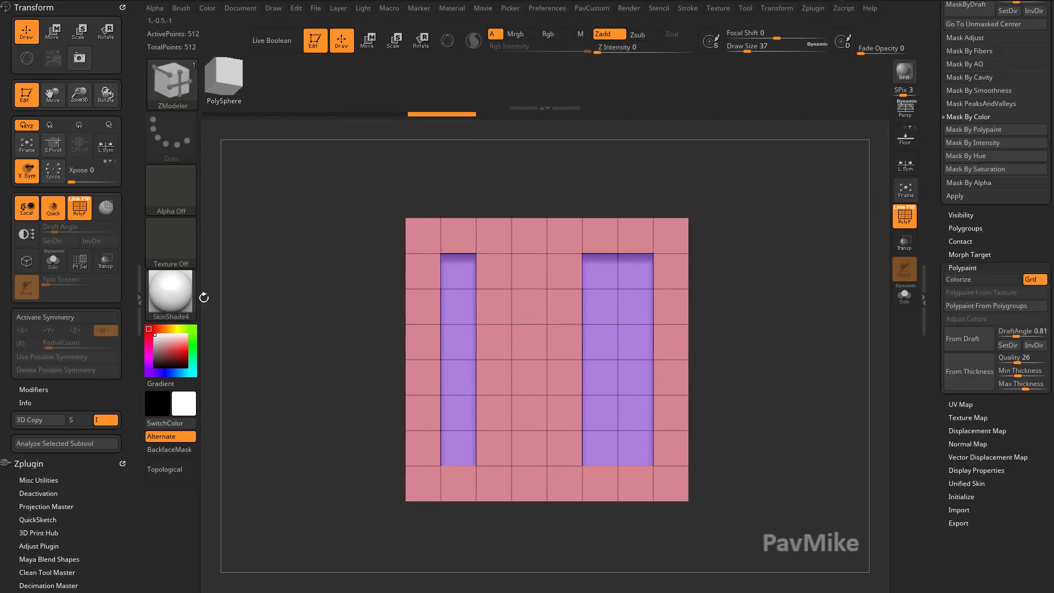
click(27, 234)
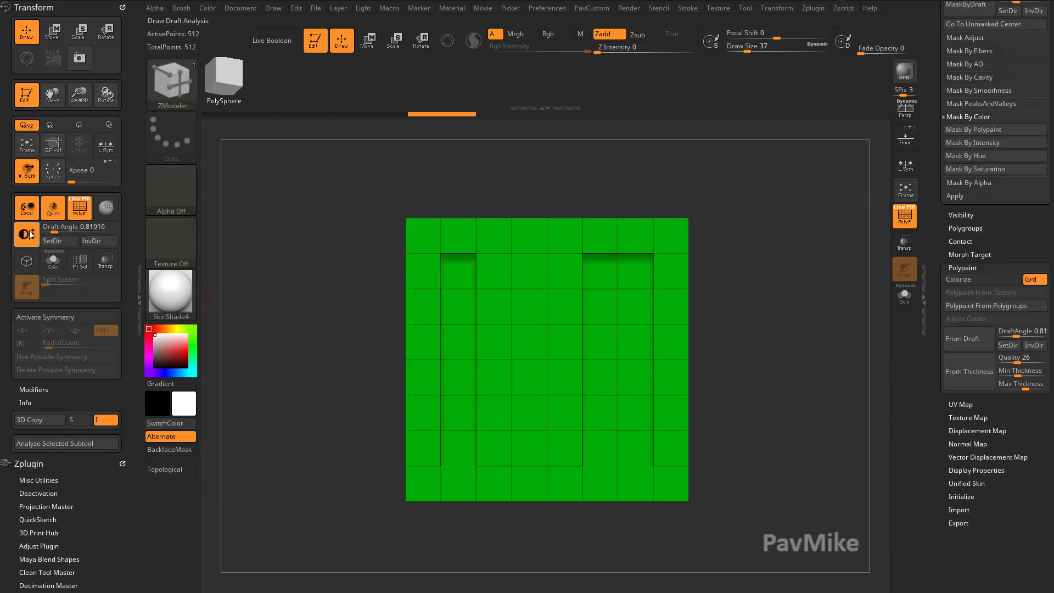
click(65, 243)
mouse_move(732, 340)
mouse_down()
mouse_move(812, 295)
mouse_move(799, 331)
mouse_move(735, 324)
mouse_up()
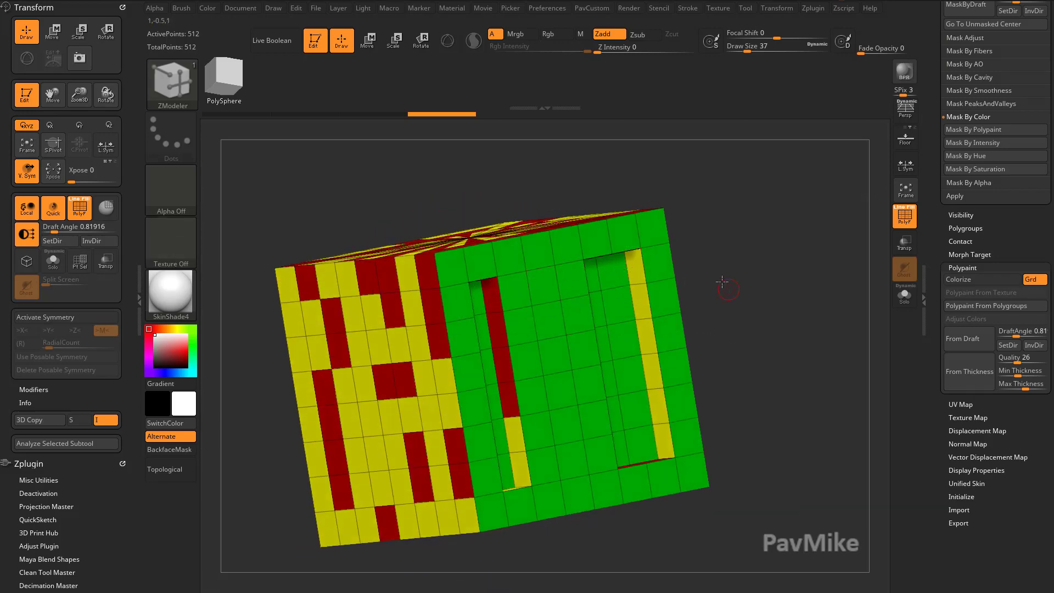
mouse_move(722, 285)
mouse_down()
mouse_move(696, 273)
mouse_move(715, 281)
mouse_up()
mouse_move(772, 301)
shift+mouse_down()
mouse_move(785, 300)
mouse_move(797, 263)
mouse_move(814, 315)
mouse_move(823, 286)
shift+mouse_up()
Undo the QMesh recesses, turn off Draw Draft Analysis and display the cube's polyframe.
key(ctrl+z)
click(904, 222)
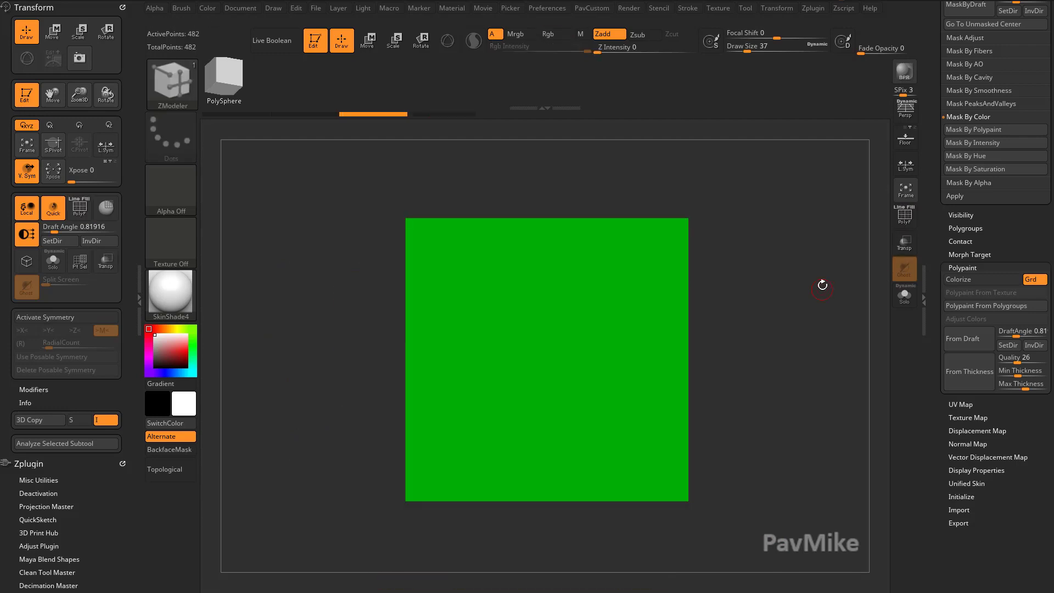
click(24, 244)
key(shift+f)
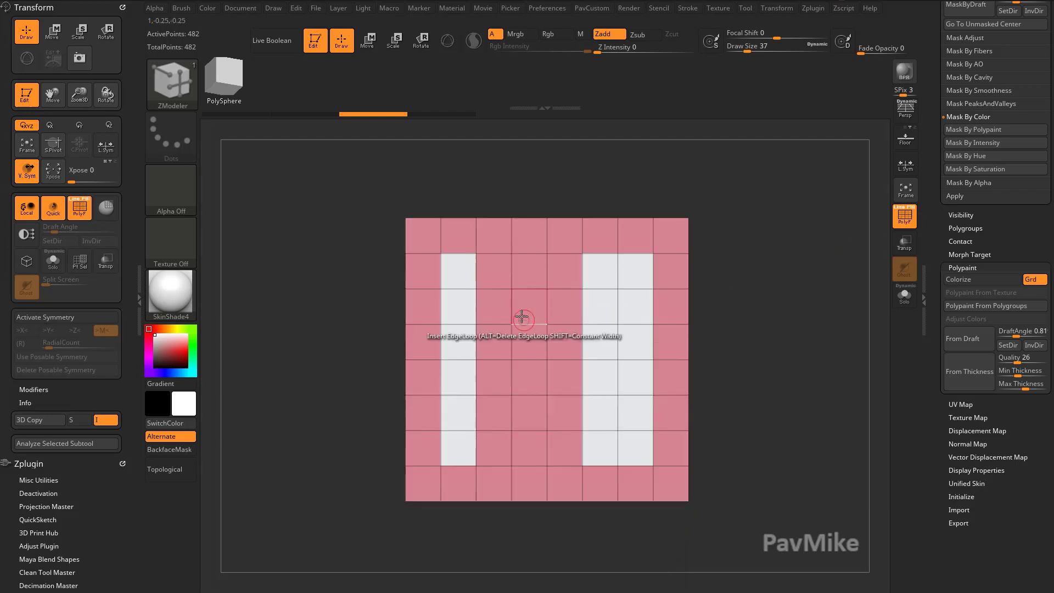
Inset the two marked strips with ZModeler, using Polygroup All as target and the Inset Region modifier.
key(space)
click(573, 206)
click(660, 300)
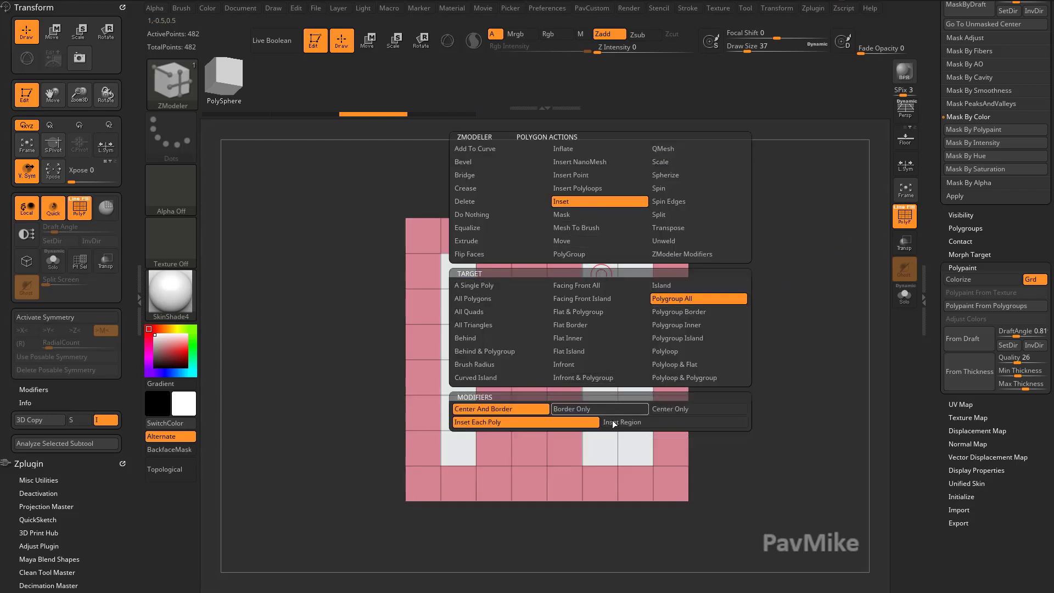
click(614, 424)
drag(598, 283, 602, 281)
Push both inset strips into the cube with QMesh targeting Polygroup All, and face the cube straight on.
key(space)
click(679, 149)
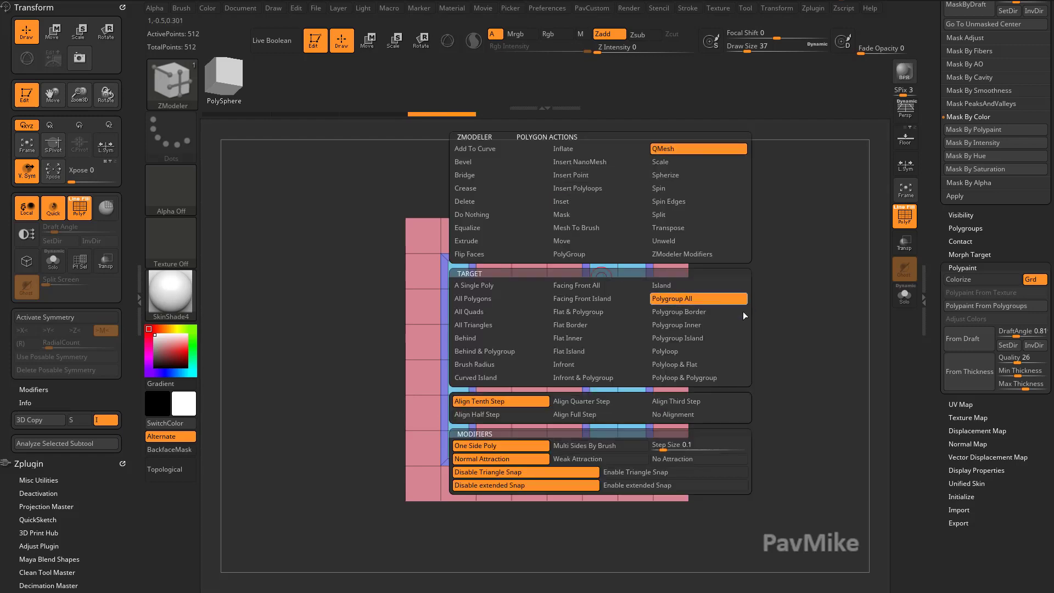
mouse_move(746, 270)
mouse_down()
mouse_move(600, 308)
mouse_move(536, 281)
mouse_up()
shift+drag(746, 282, 760, 285)
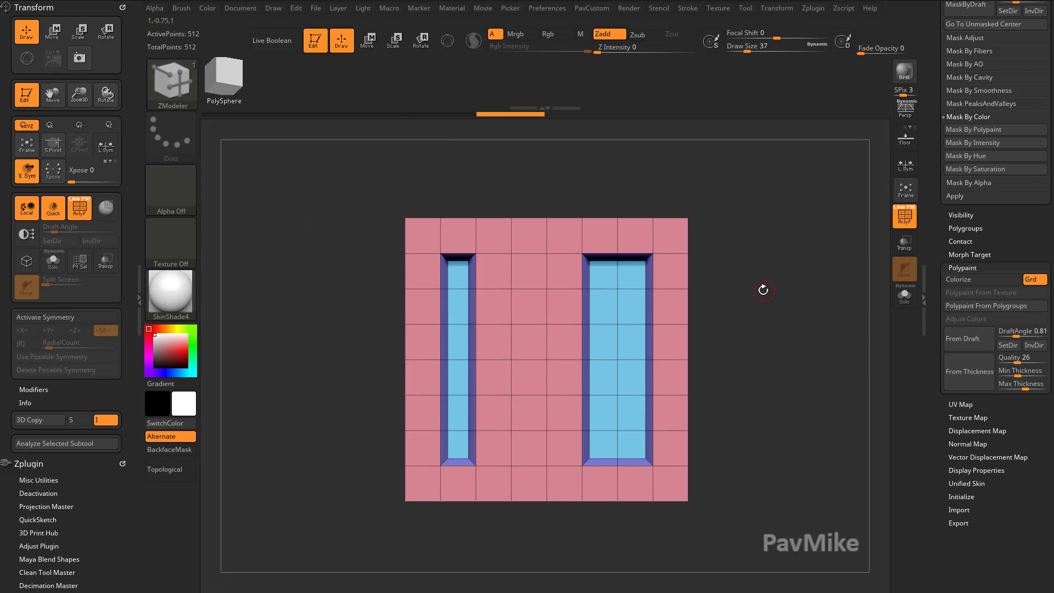
Enable Draw Draft Analysis and inspect the tapered walls of both recesses from an angle and from the front.
click(26, 236)
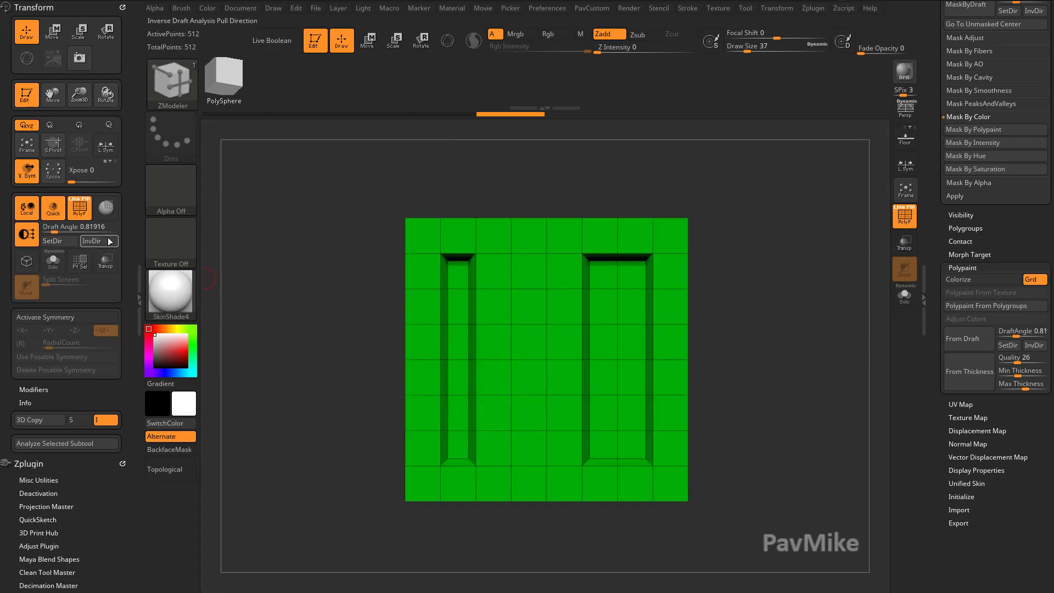
drag(765, 292, 717, 335)
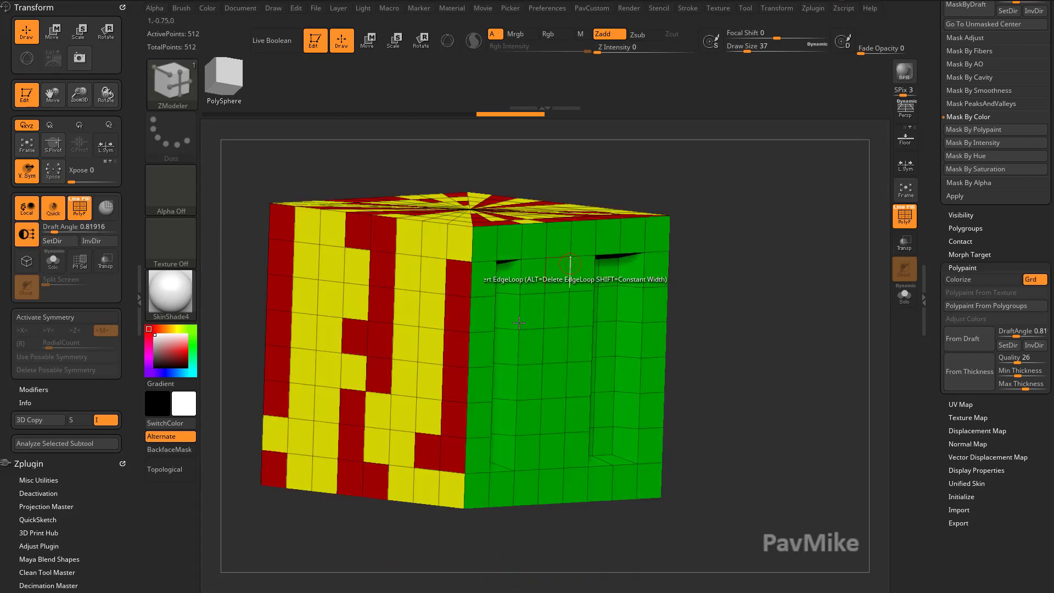
shift+drag(771, 313, 790, 306)
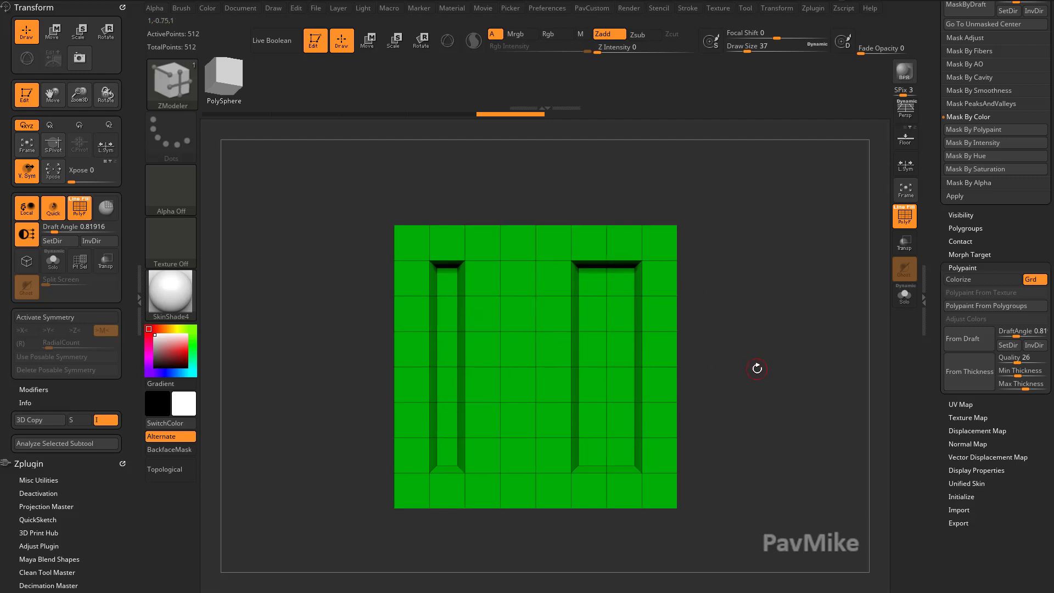
alt+drag(745, 260, 751, 261)
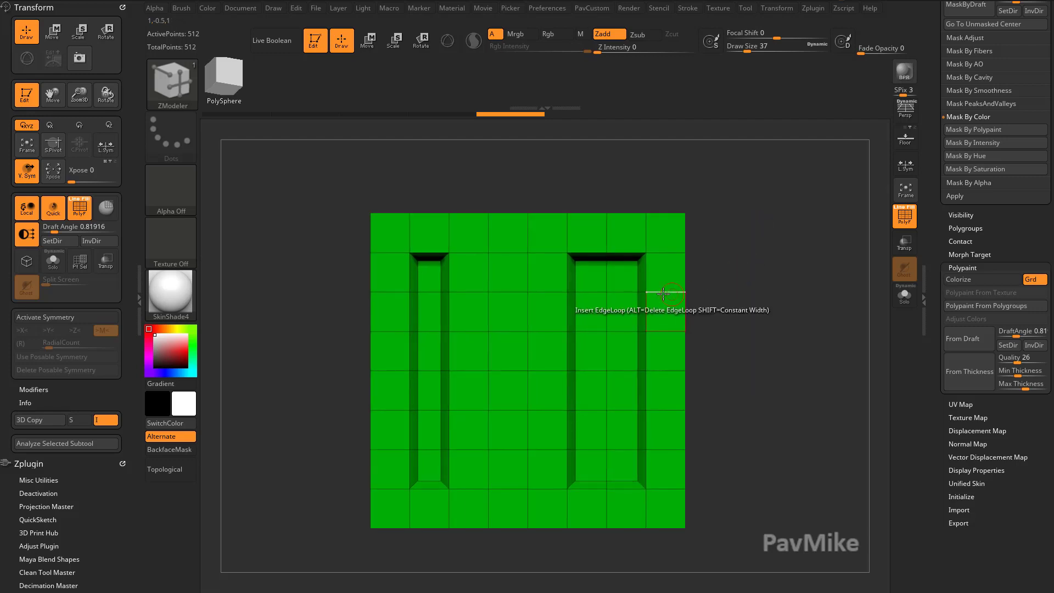
Turn off Draw Draft Analysis, mask the wide recess's right floor edge with ZModeler's Mask targeting EdgeLoop Partial, and invert the mask.
click(26, 234)
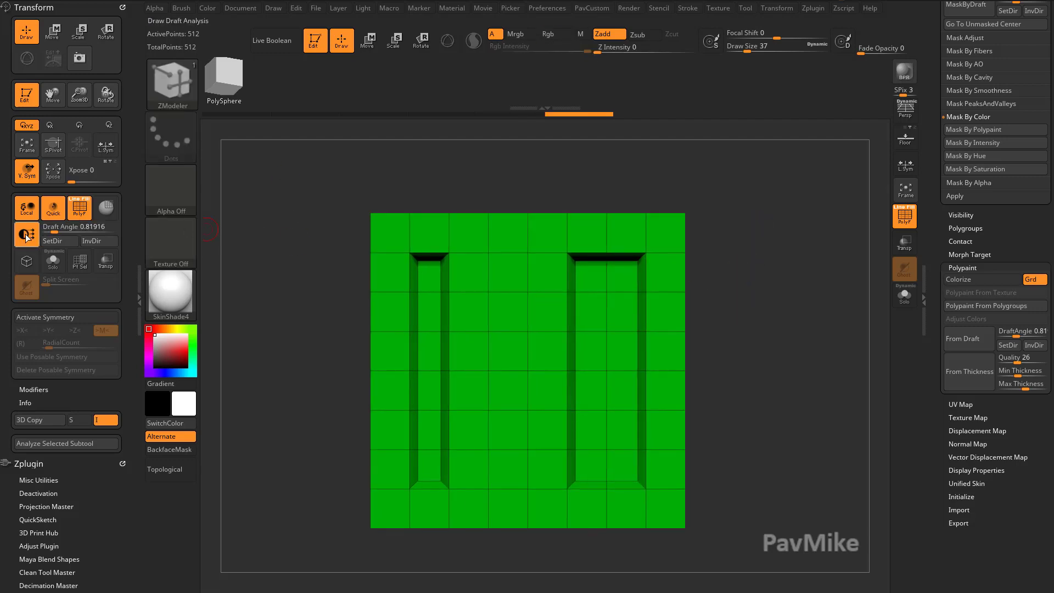
key(space)
key(space)
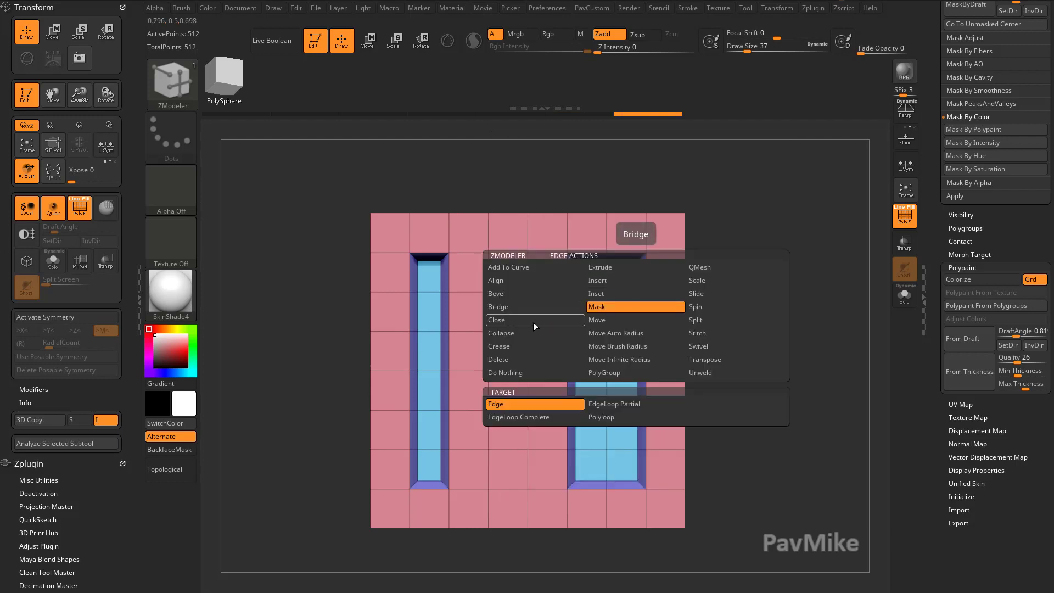
click(603, 404)
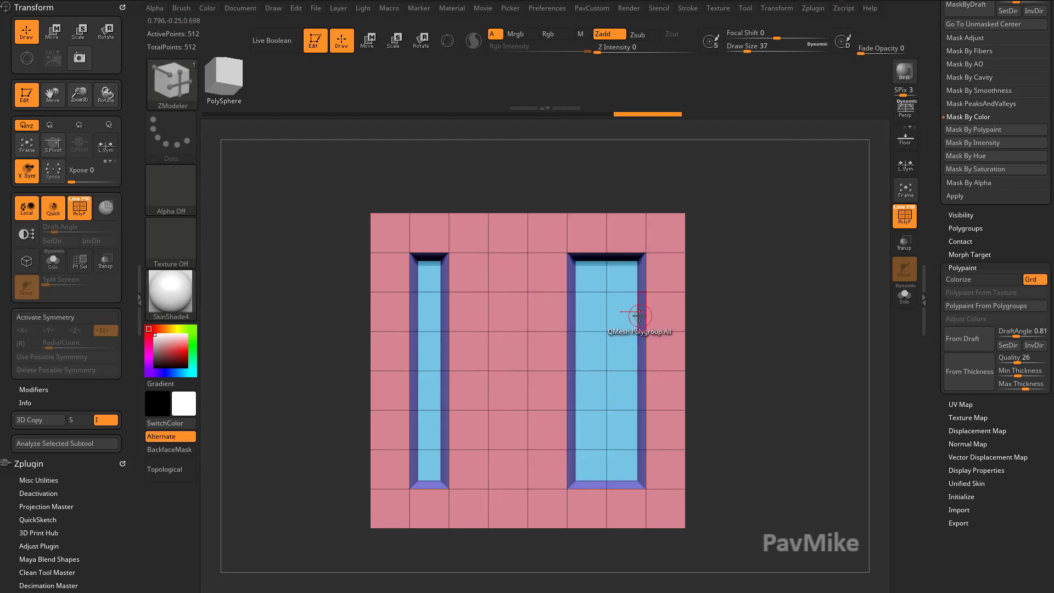
click(631, 316)
key(w)
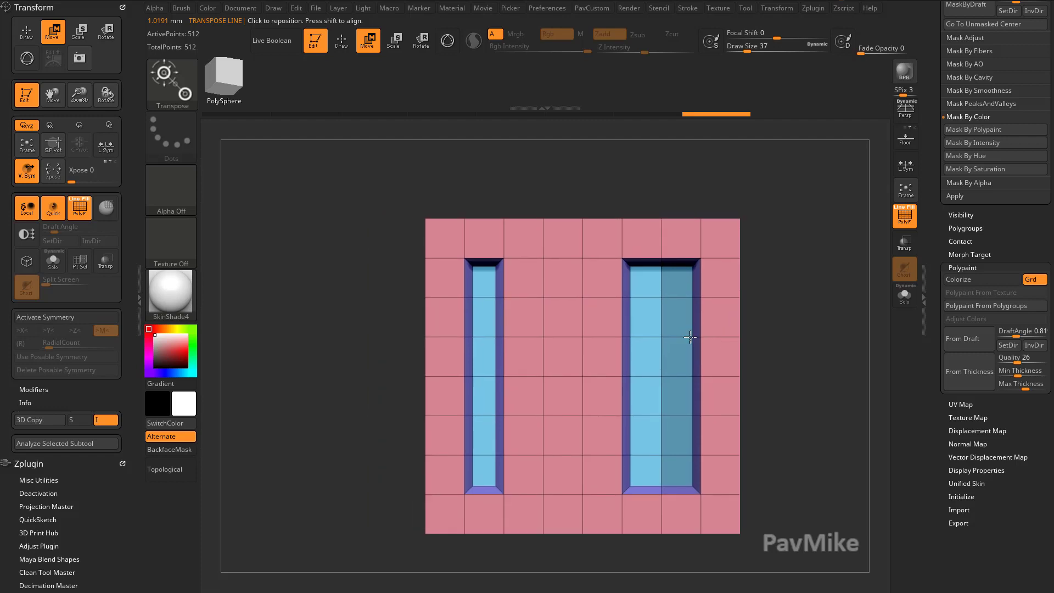
ctrl+click(755, 324)
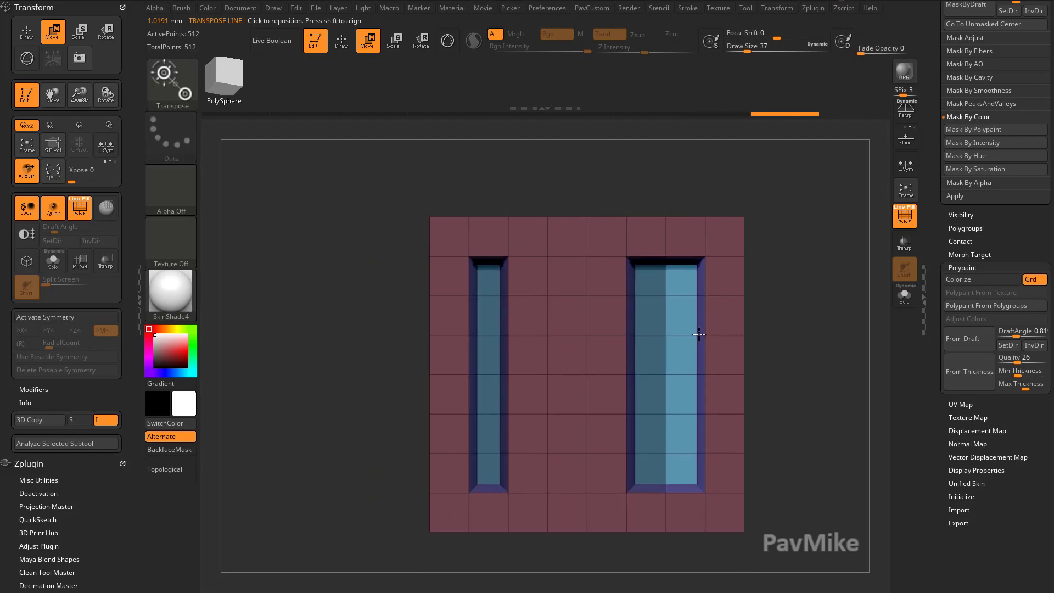
Move the unmasked floor edge outward with the gizmo to align with the recess's outer right edge, and clear the mask.
key(y)
click(636, 369)
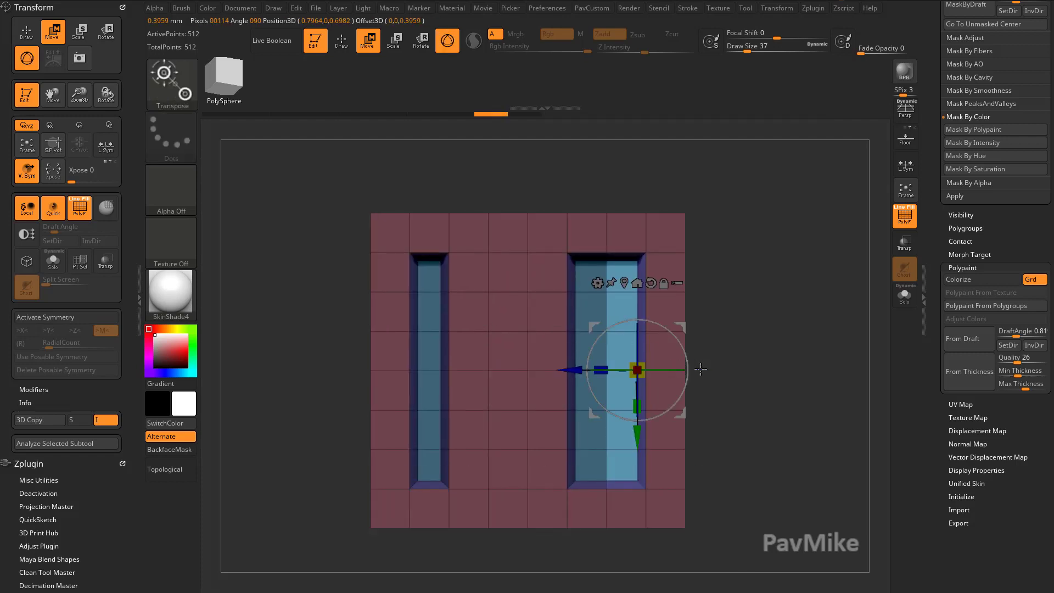
mouse_move(580, 370)
mouse_down()
mouse_move(560, 370)
mouse_move(579, 374)
mouse_up()
ctrl+drag(855, 295, 842, 355)
key(q)
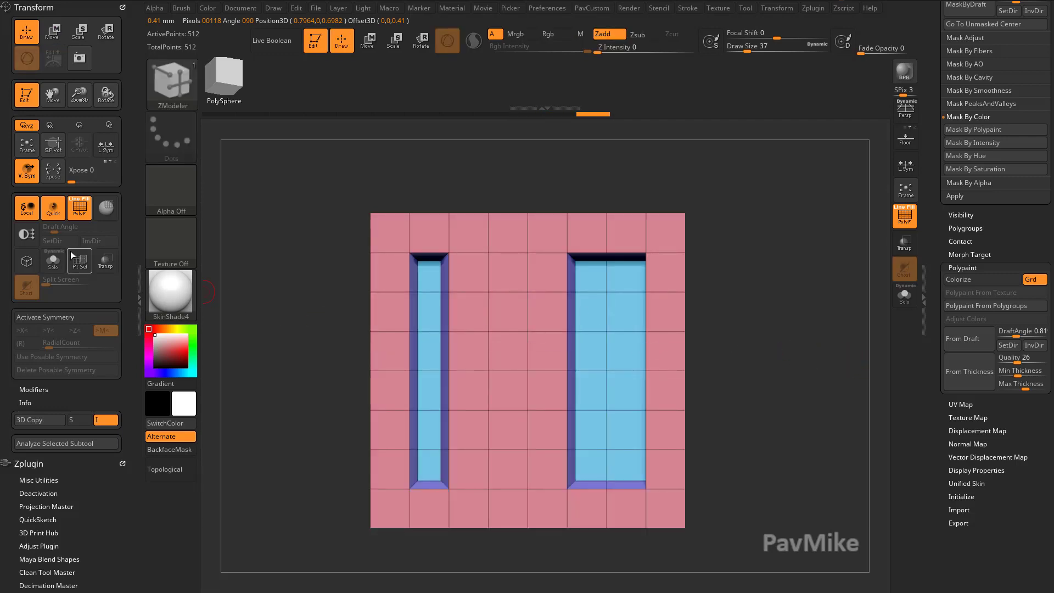
Enable Draw Draft Analysis again and inspect the wide recess's straightened right wall from the front and at an angle.
click(34, 241)
drag(753, 310, 736, 289)
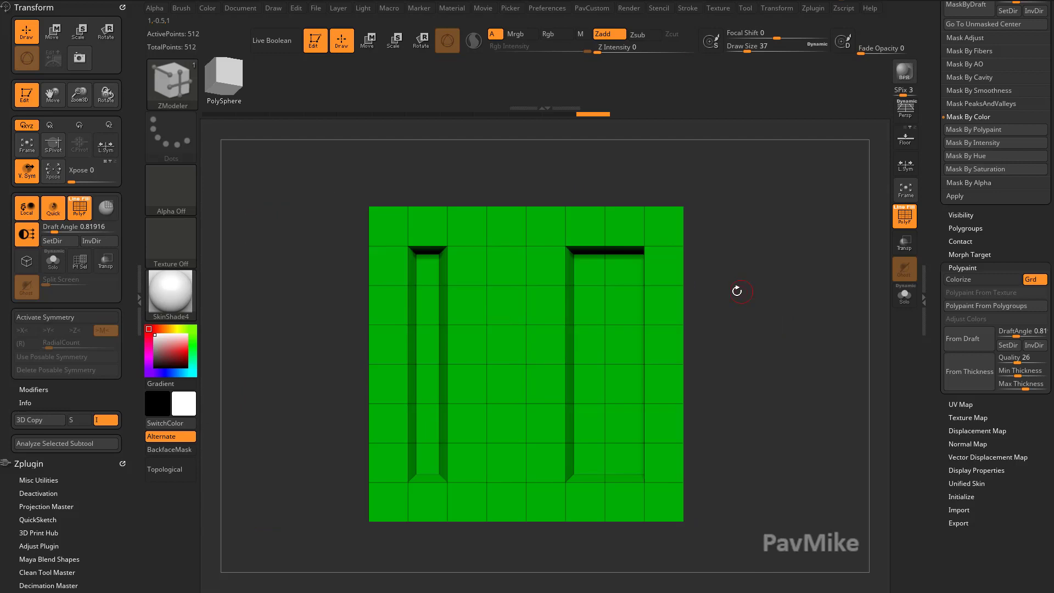
key(w)
drag(581, 364, 588, 359)
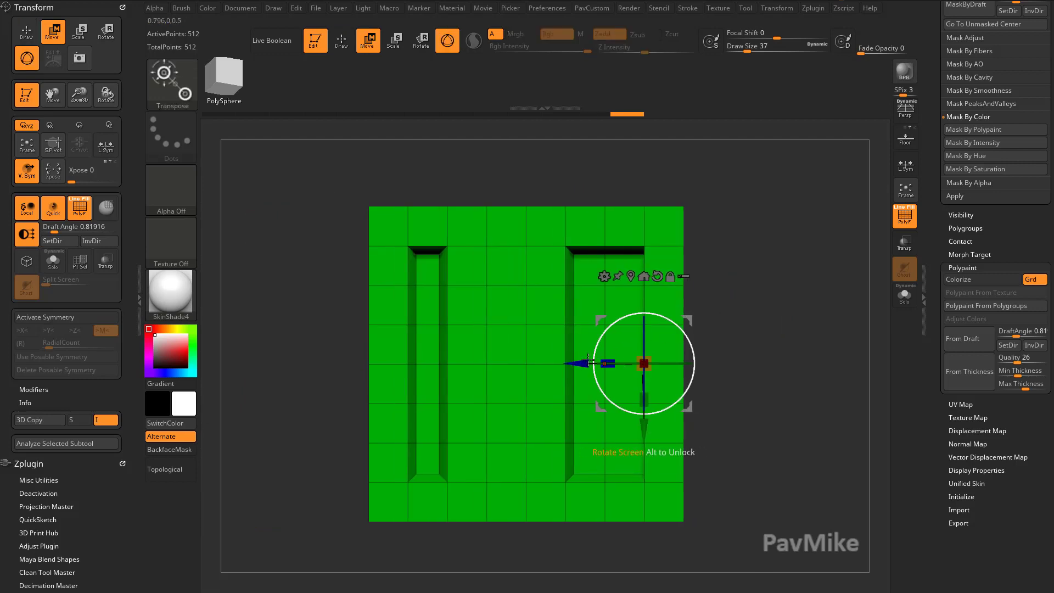
drag(644, 327, 586, 367)
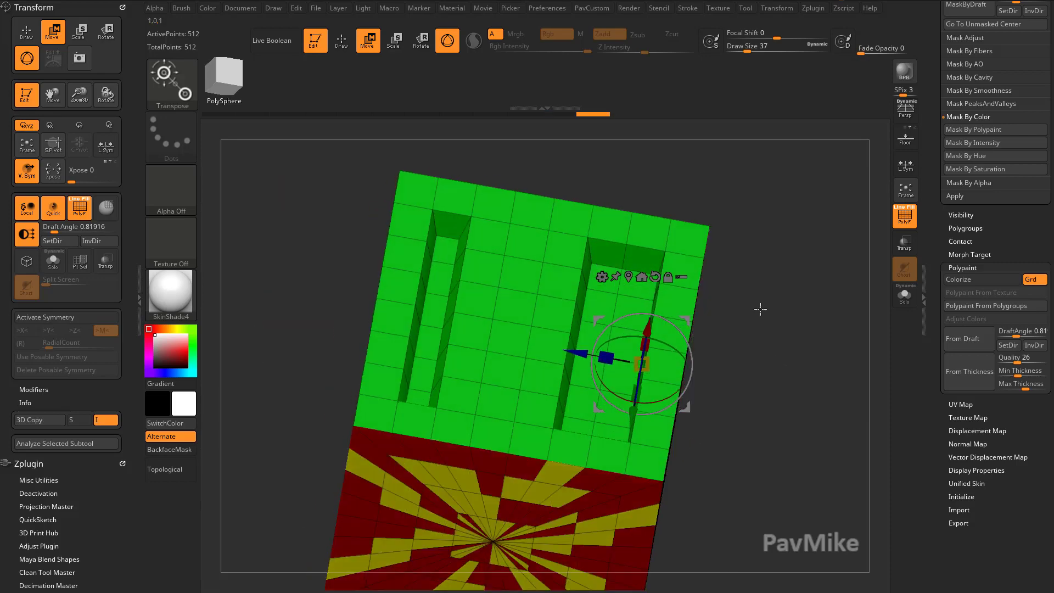